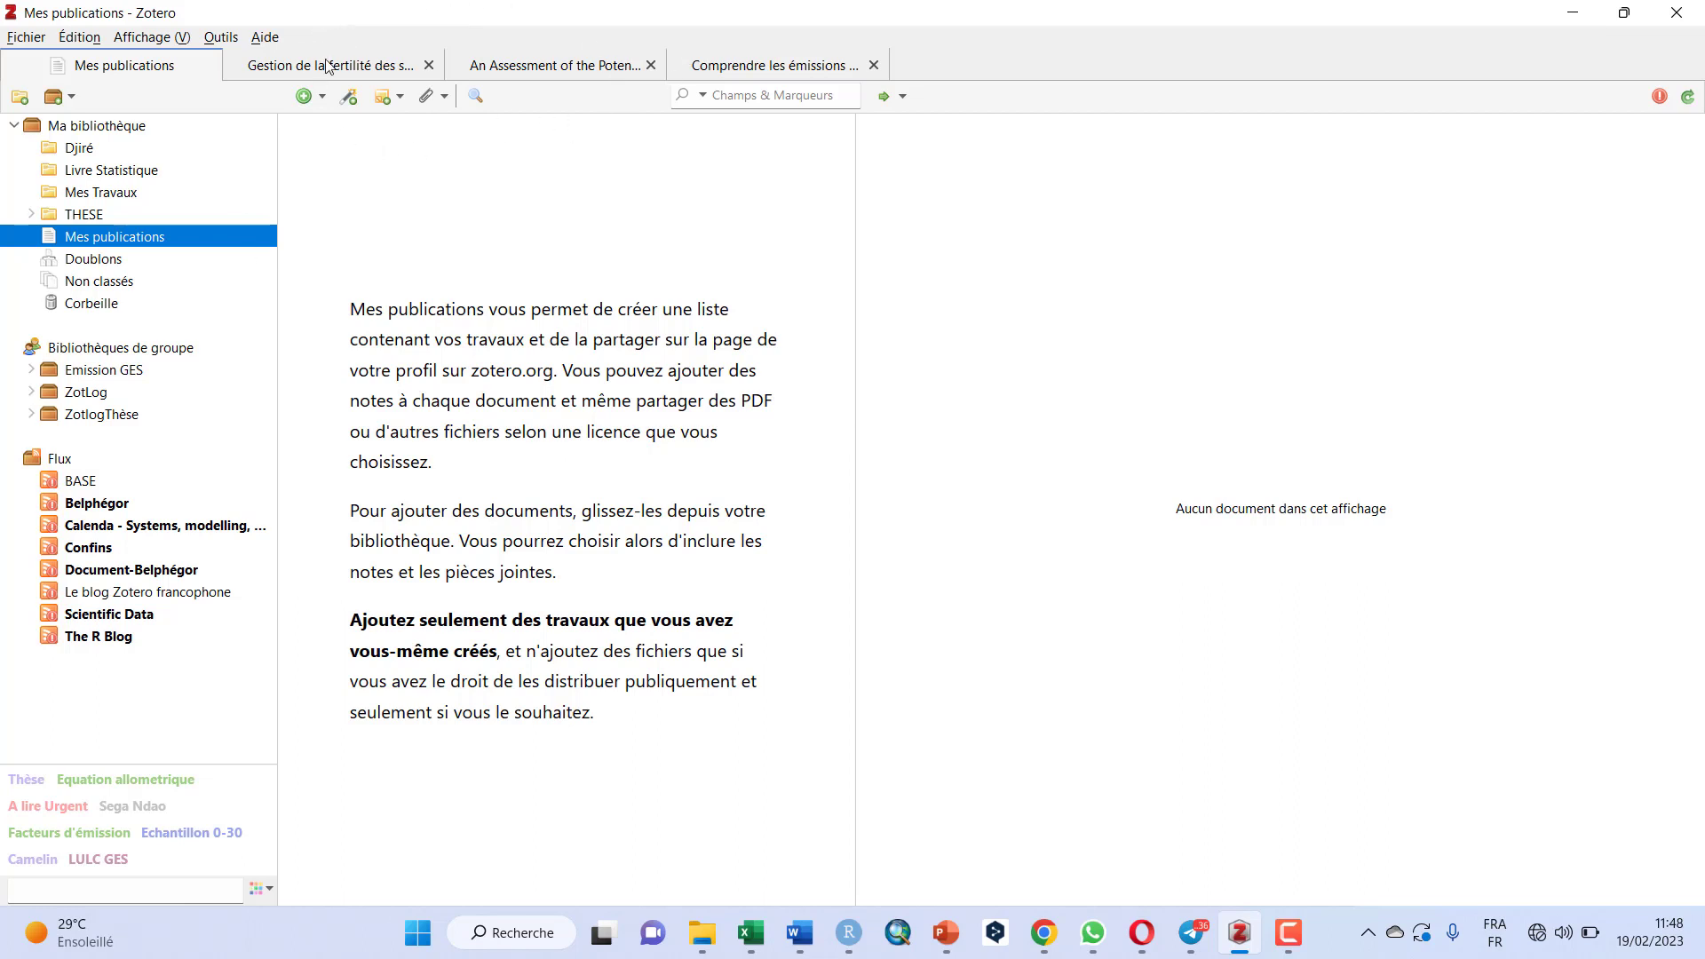
- View the open PDFs "Comprendre les émissions..." and "An Assessment of the Poten...", and return to the library view
click(746, 61)
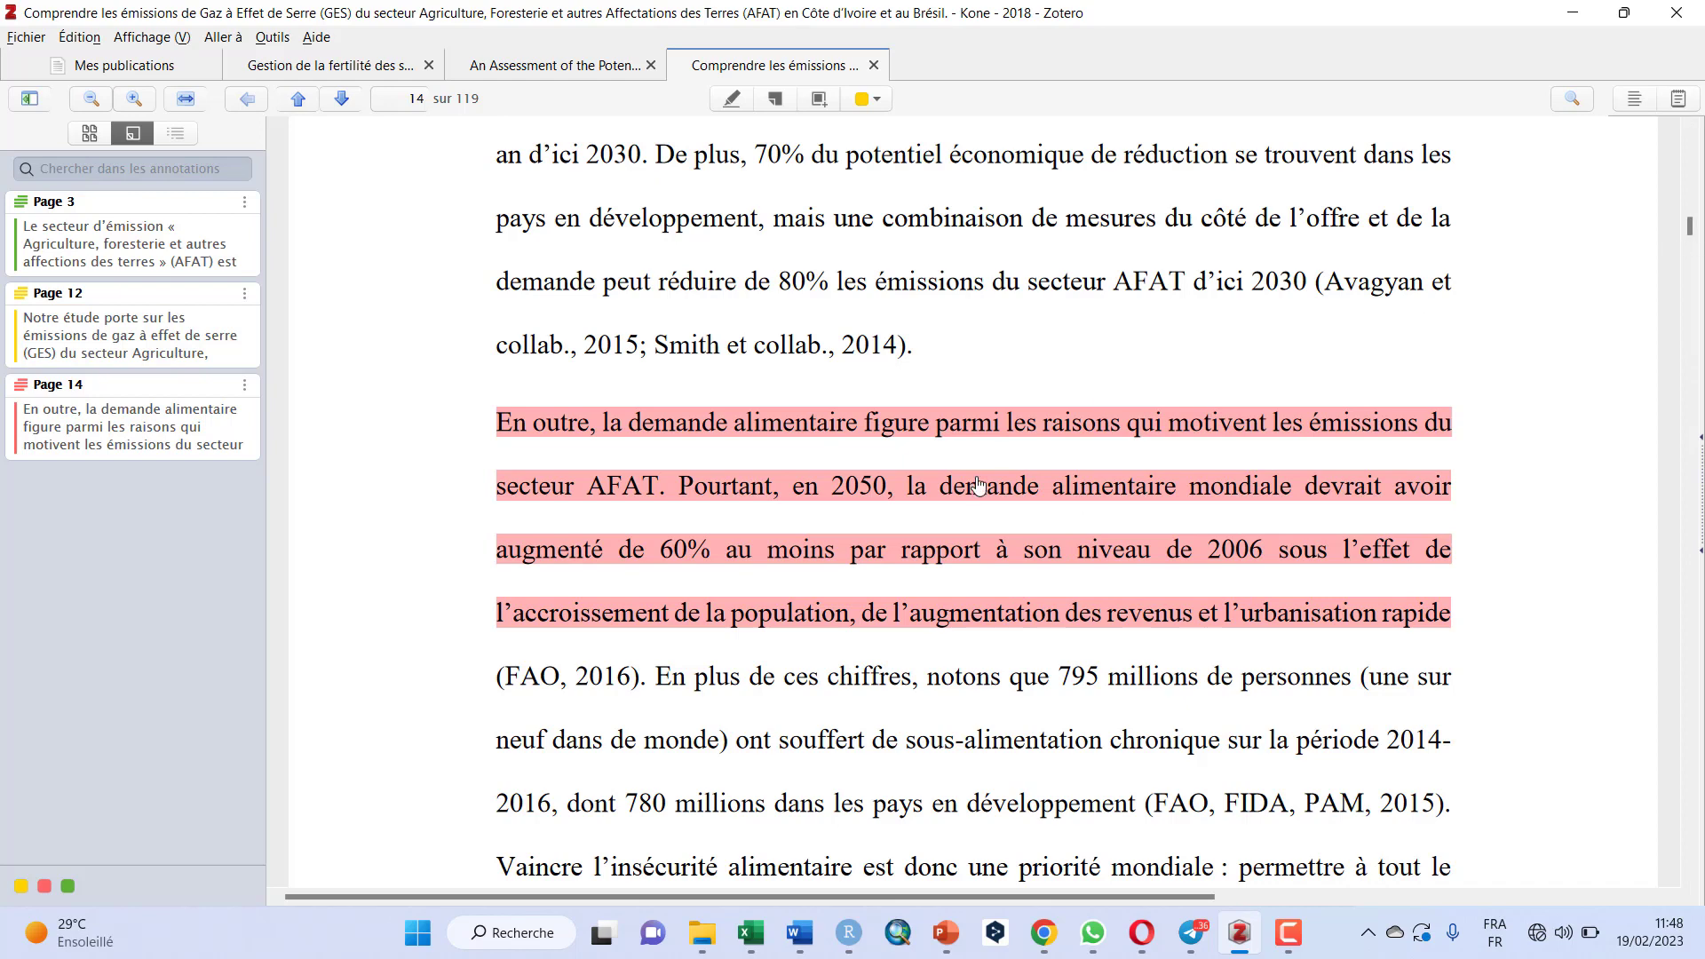
click(536, 69)
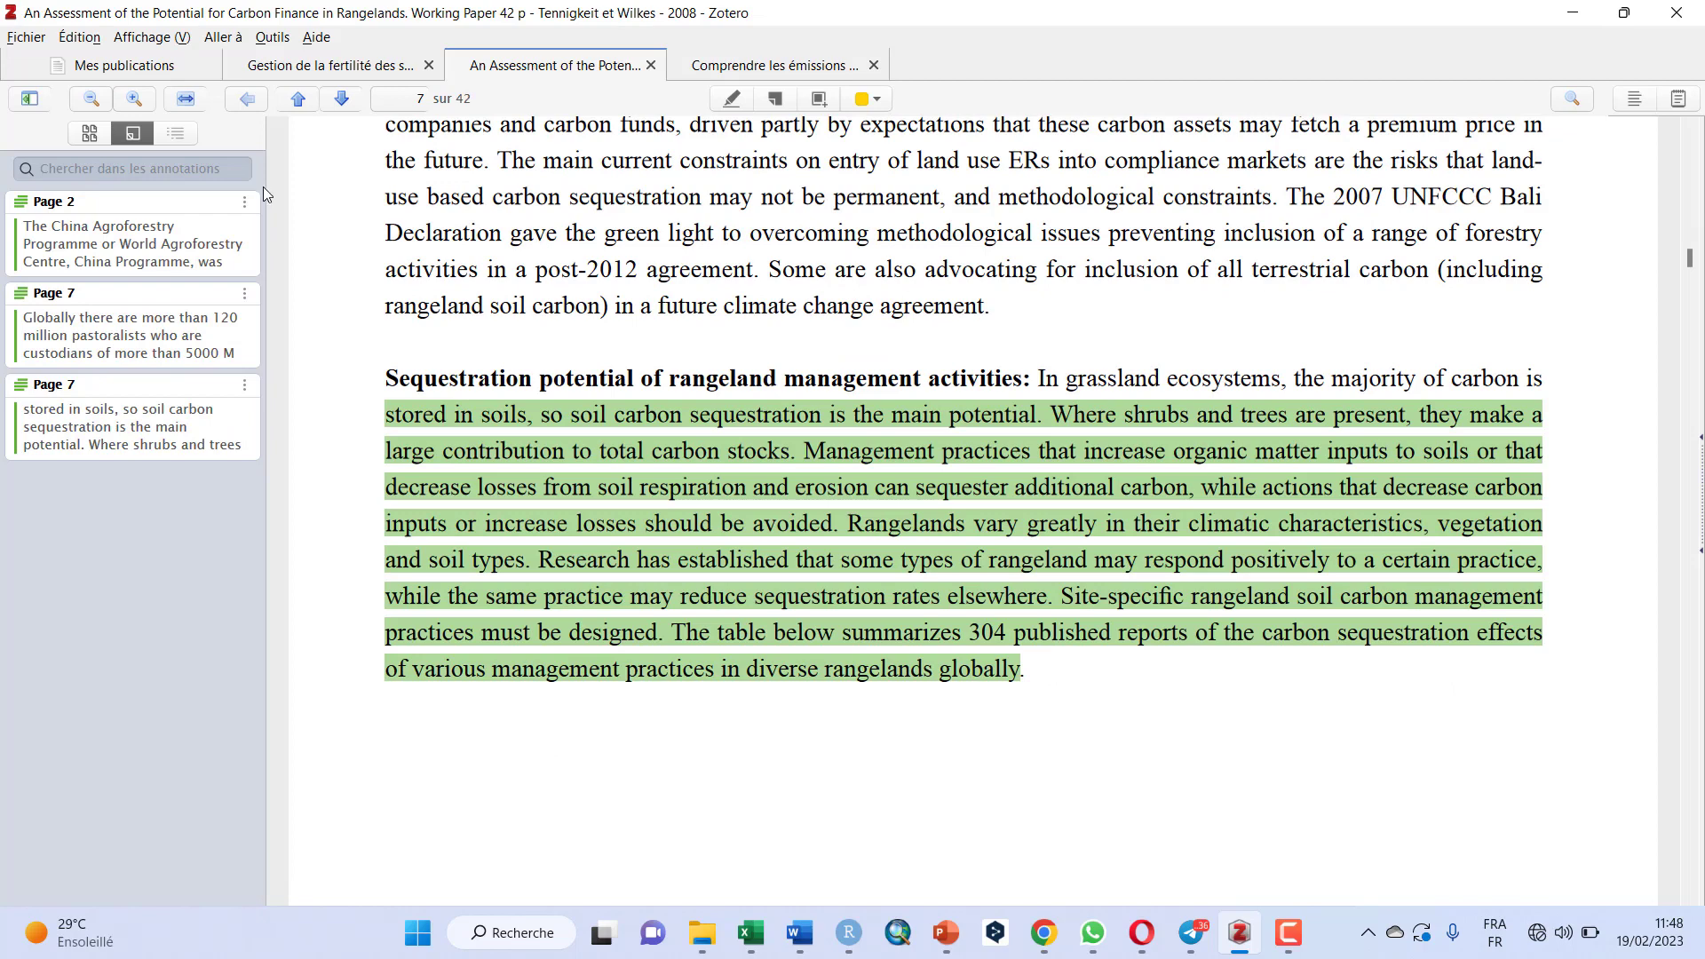
click(152, 76)
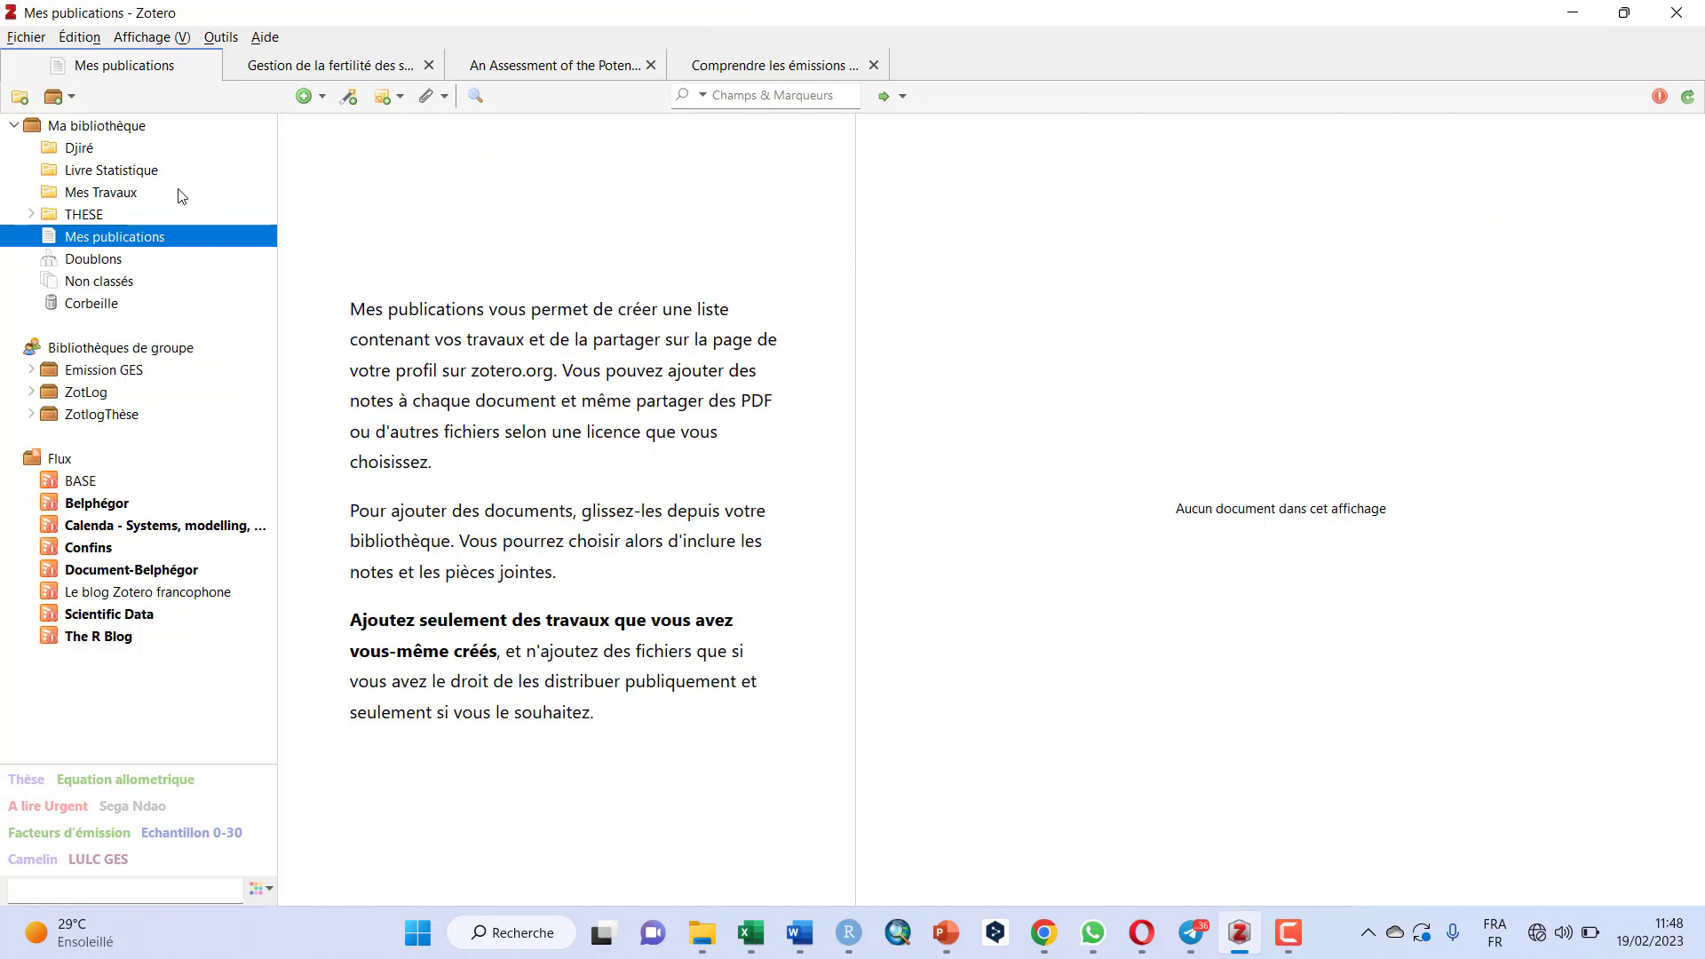
- Open the first collection in the library and examine the title, author and abstract fields of the "Climate Change on Twitter" article
click(128, 157)
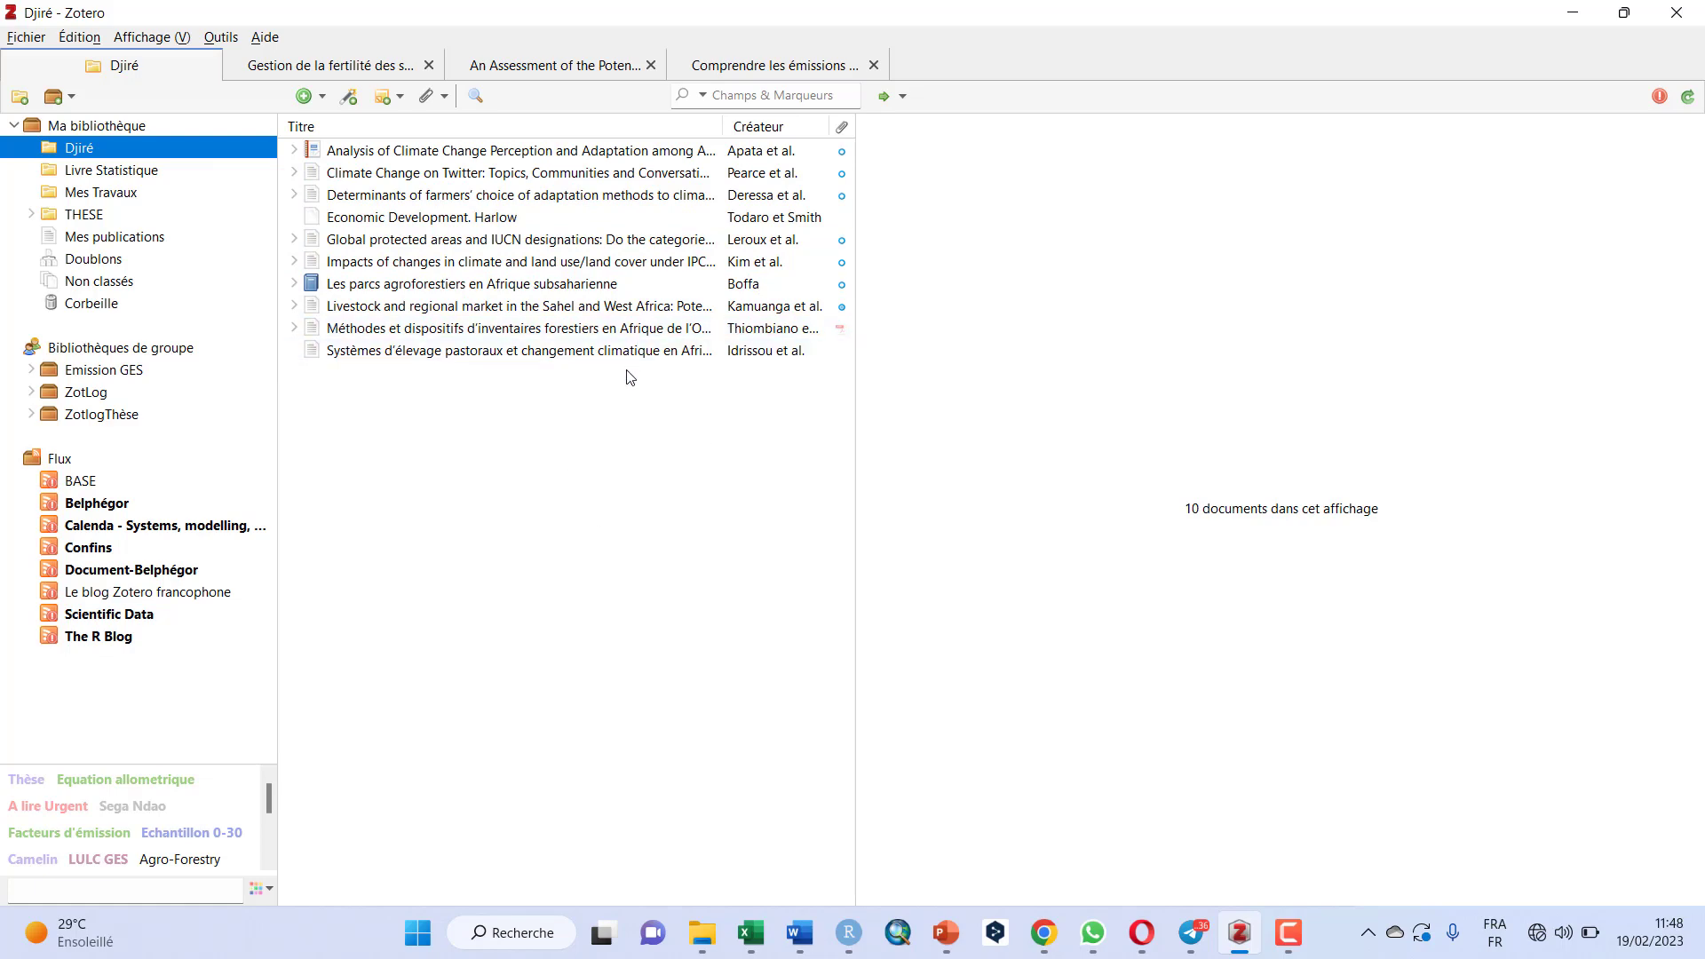
click(477, 182)
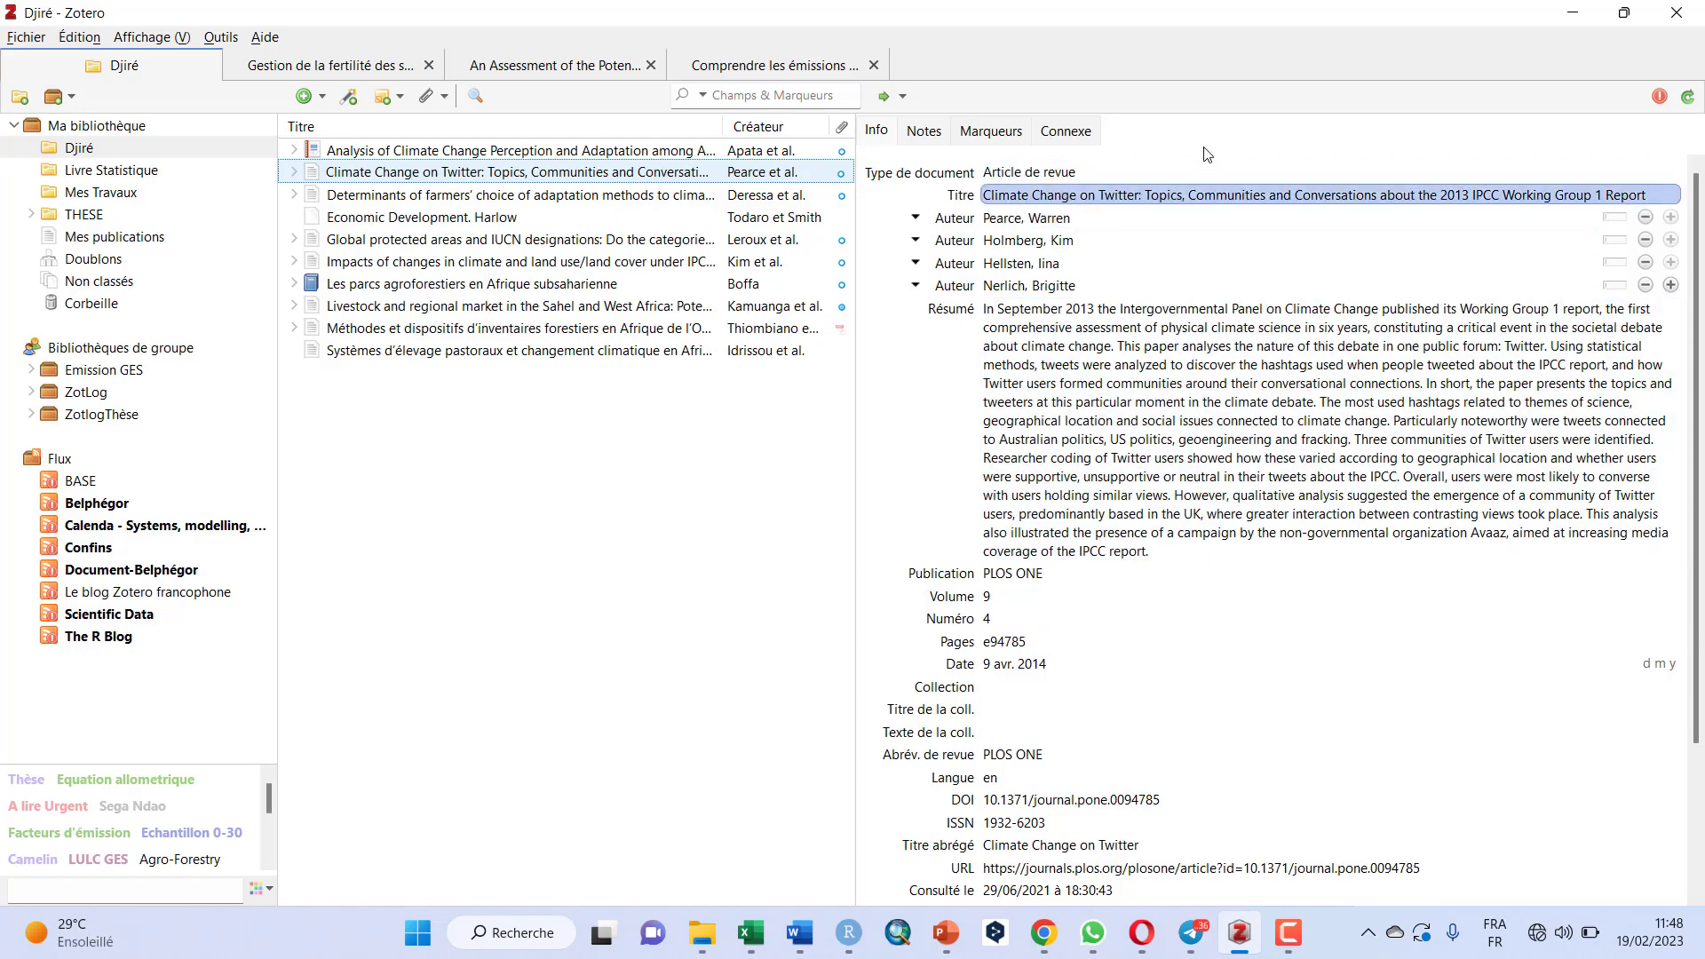
click(1167, 224)
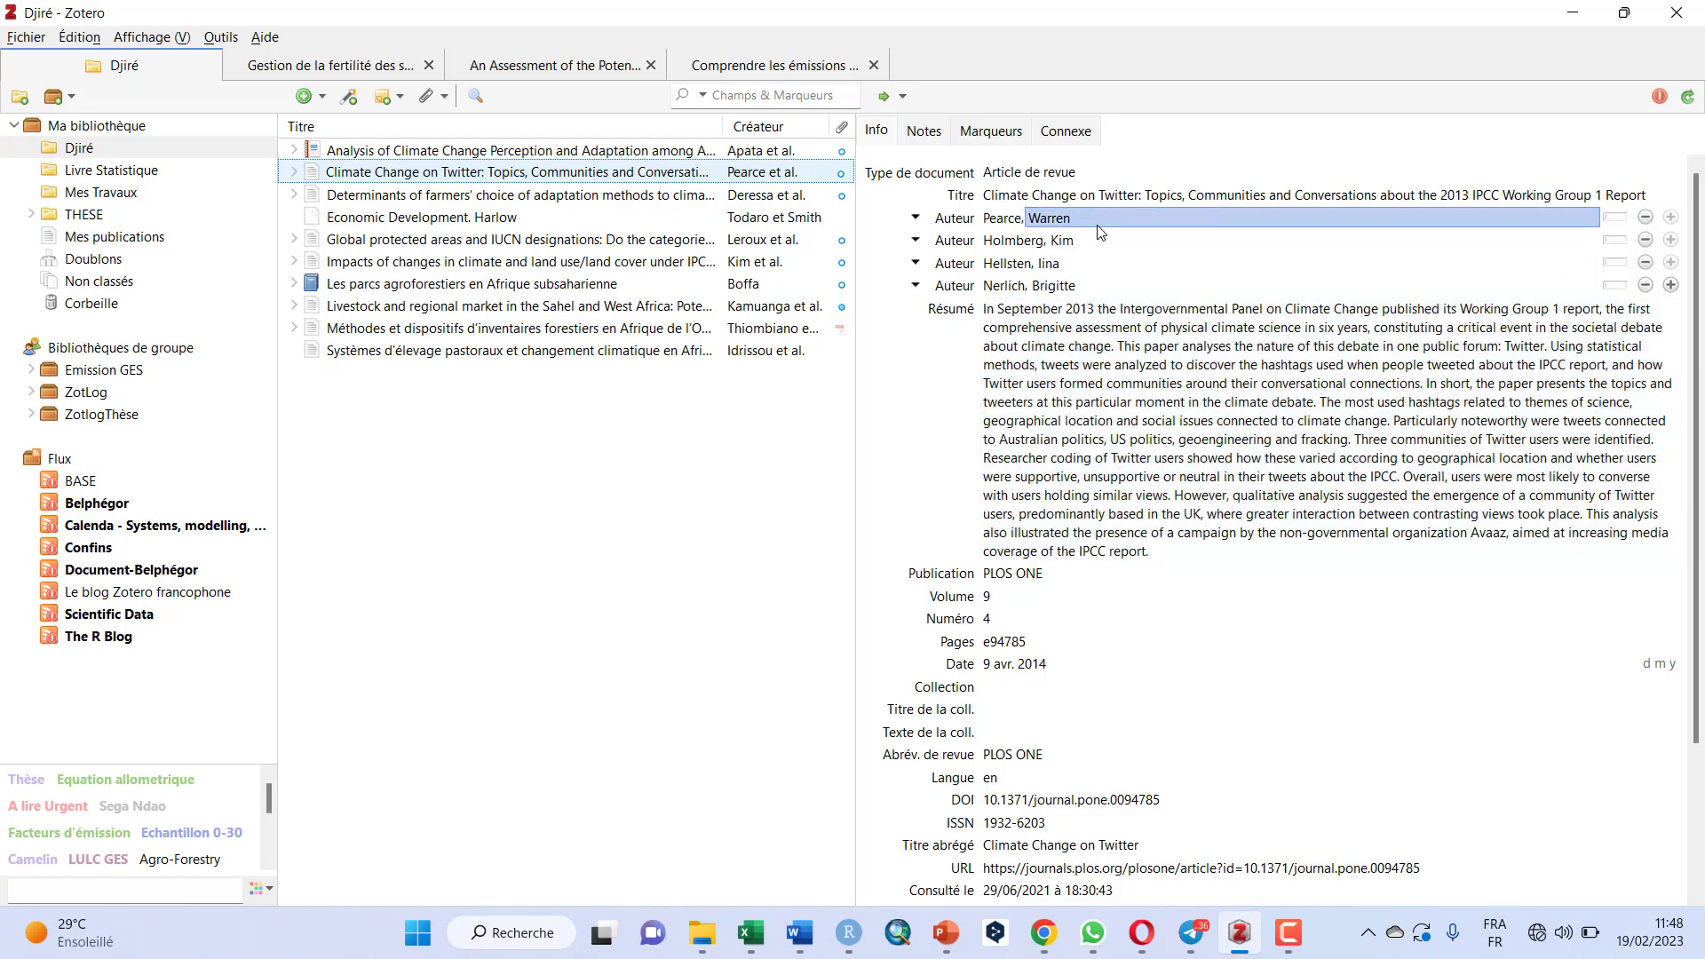
click(1039, 515)
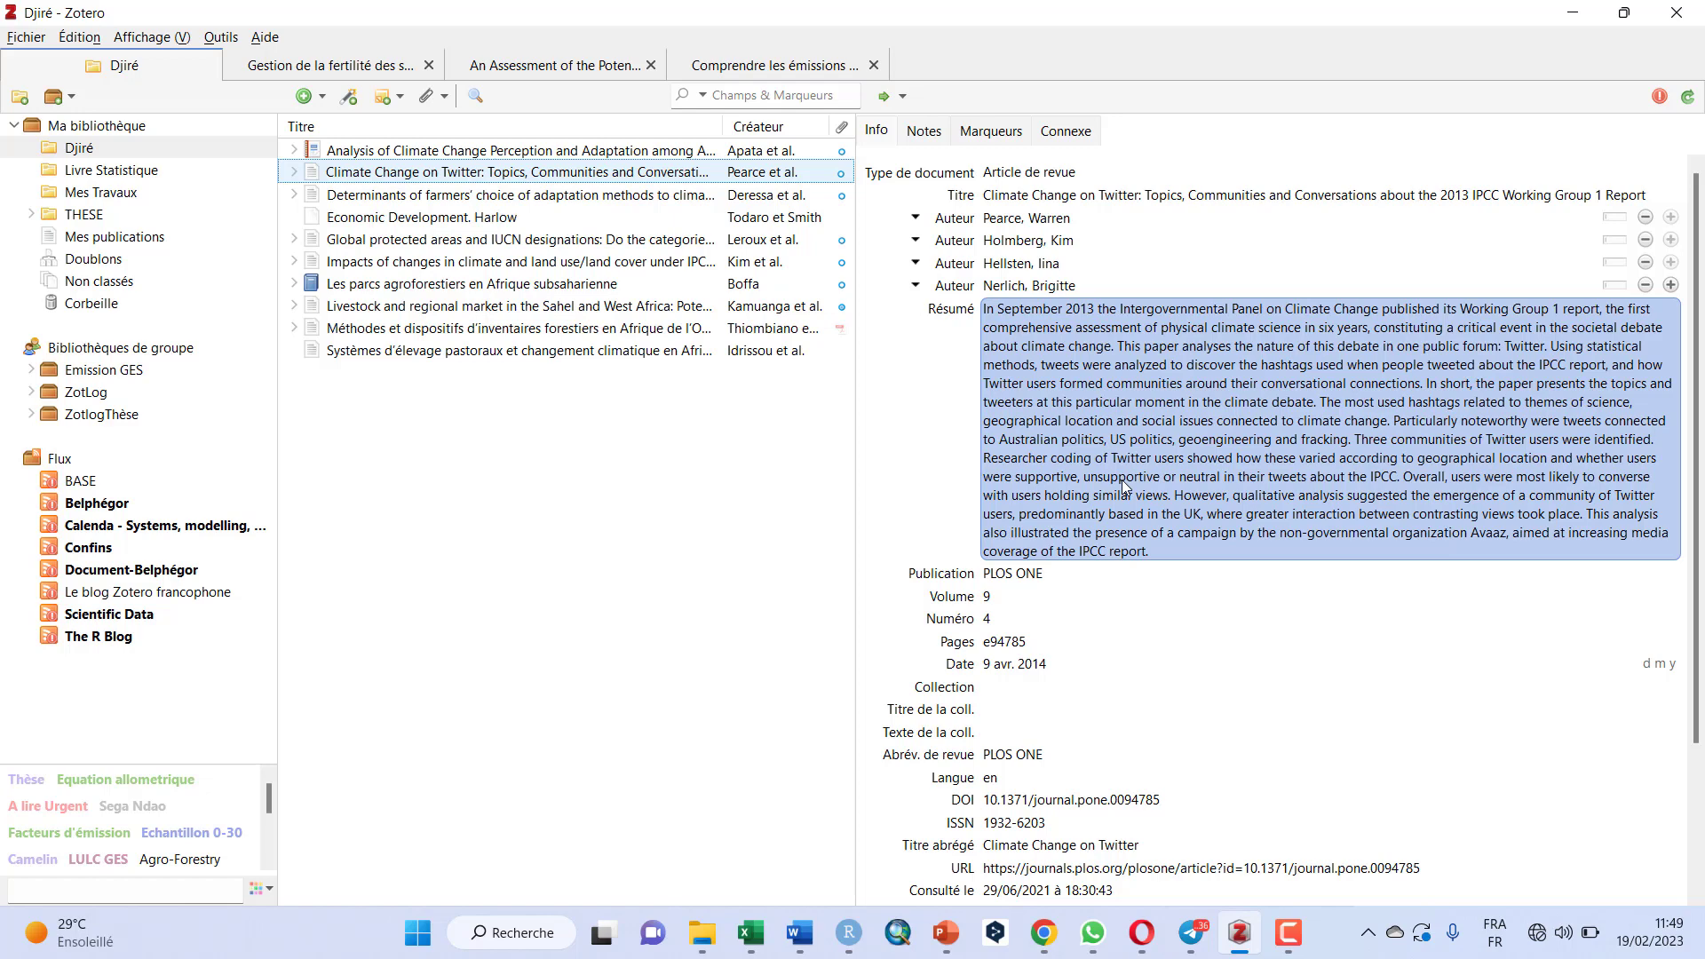
click(1122, 479)
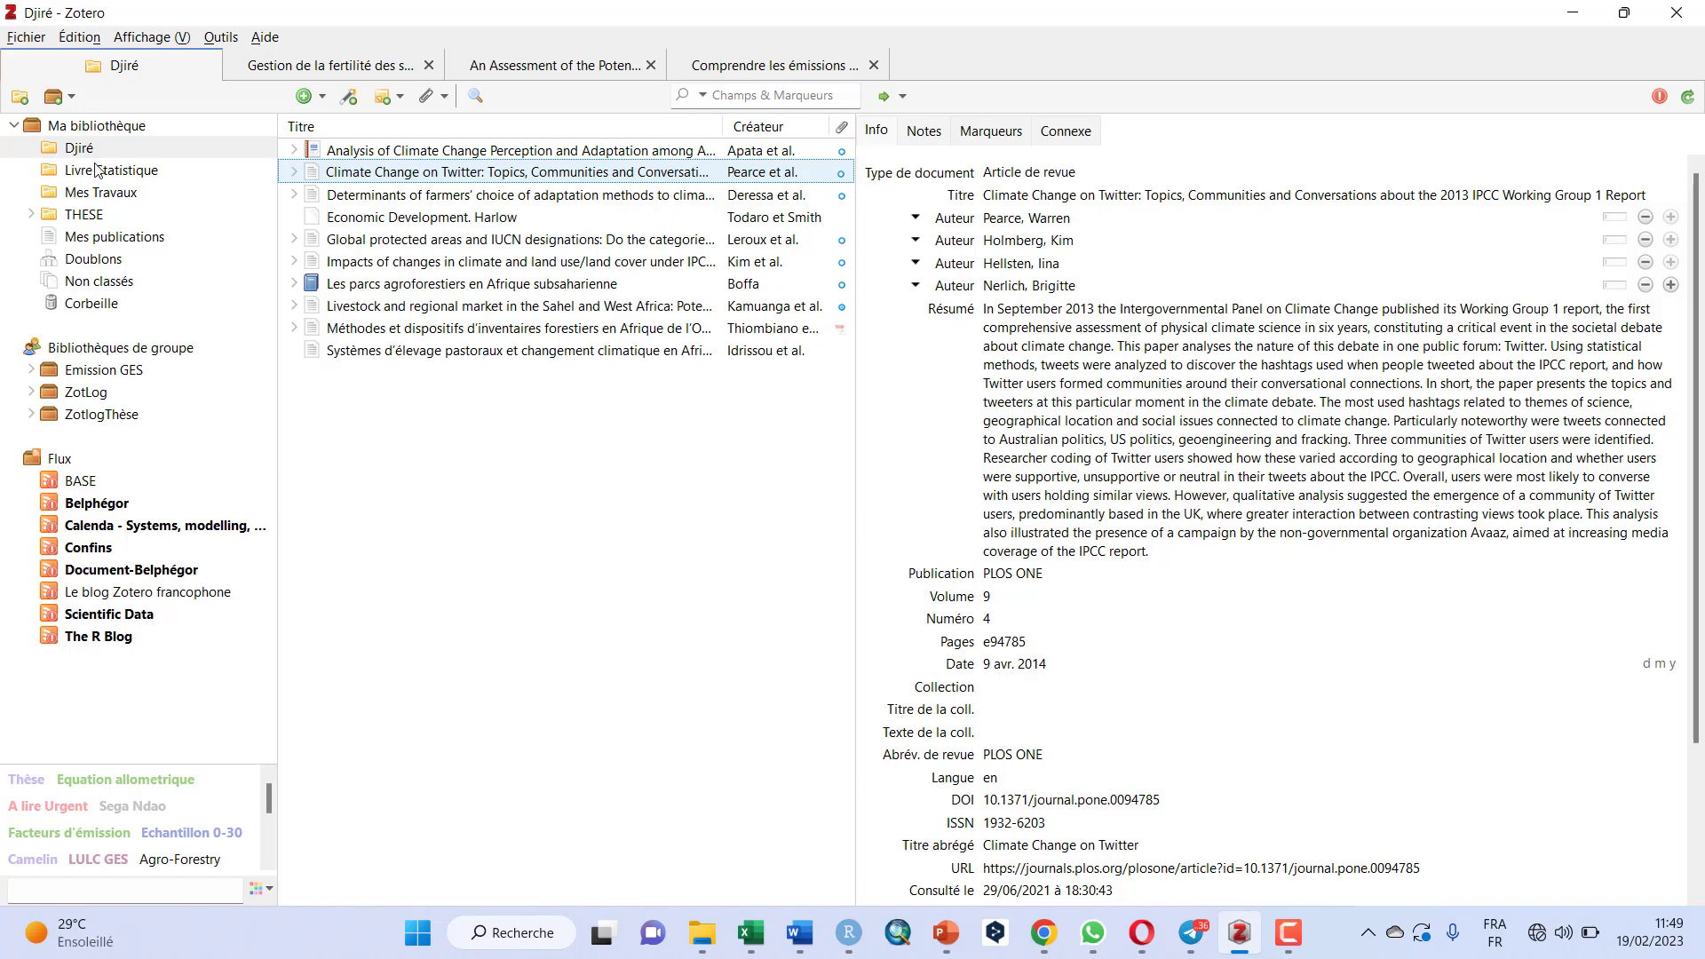
- Create a new collection named "Tuto" in the library
click(26, 38)
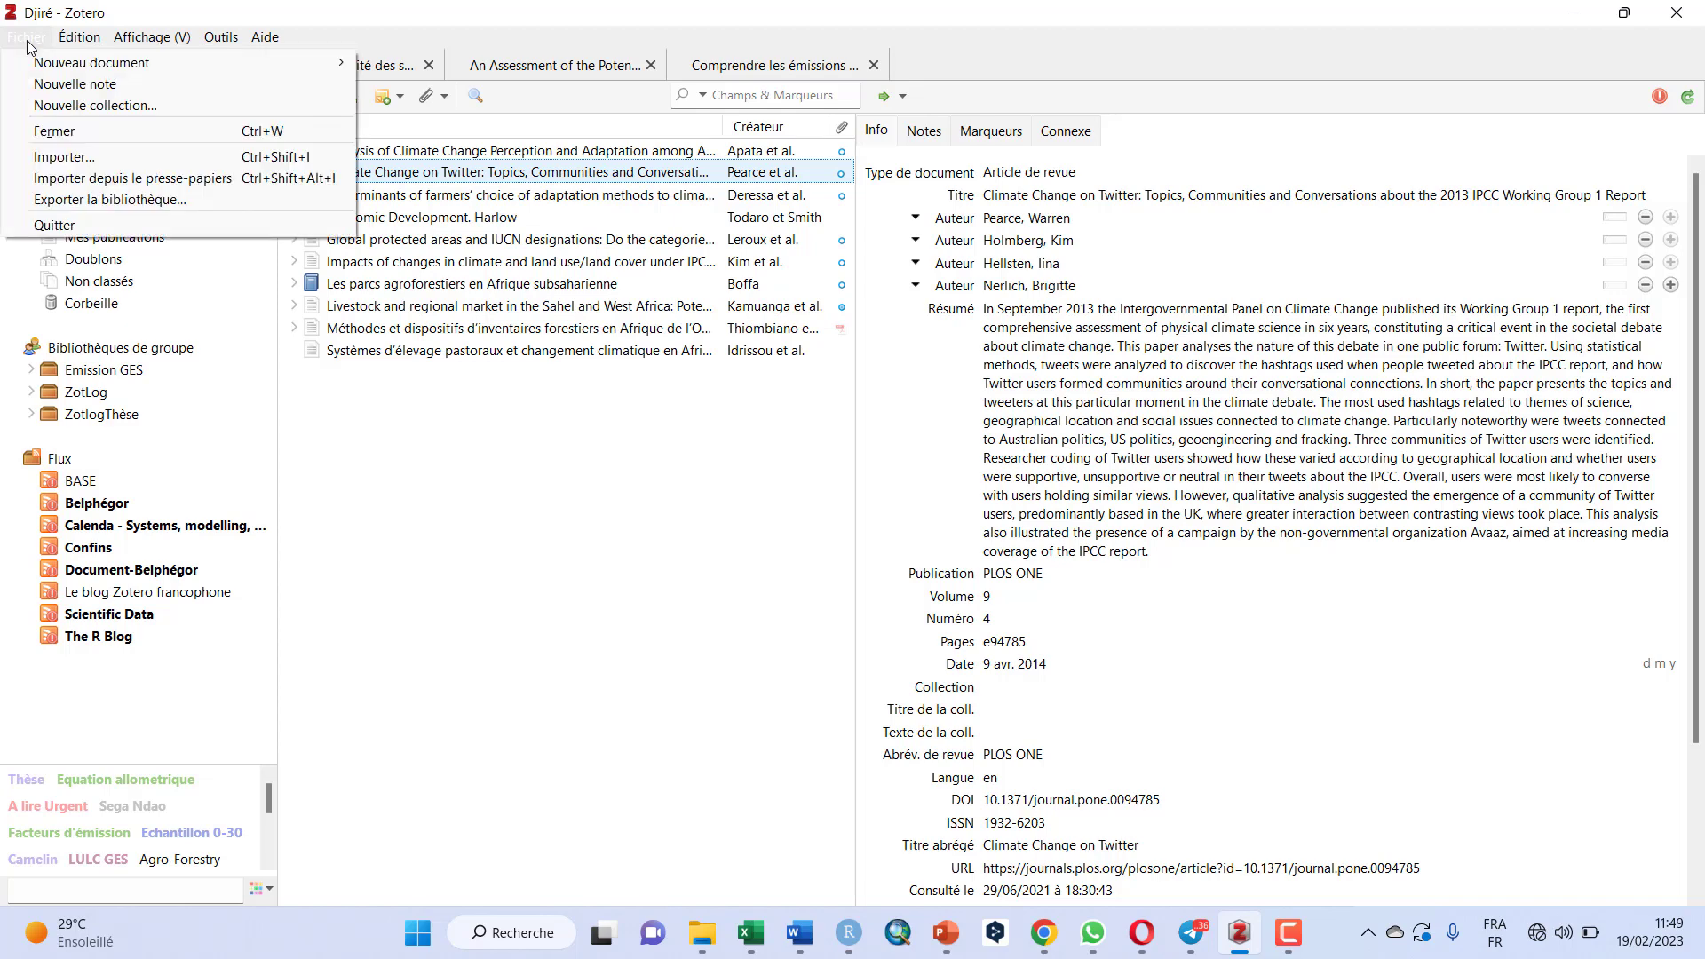
click(145, 107)
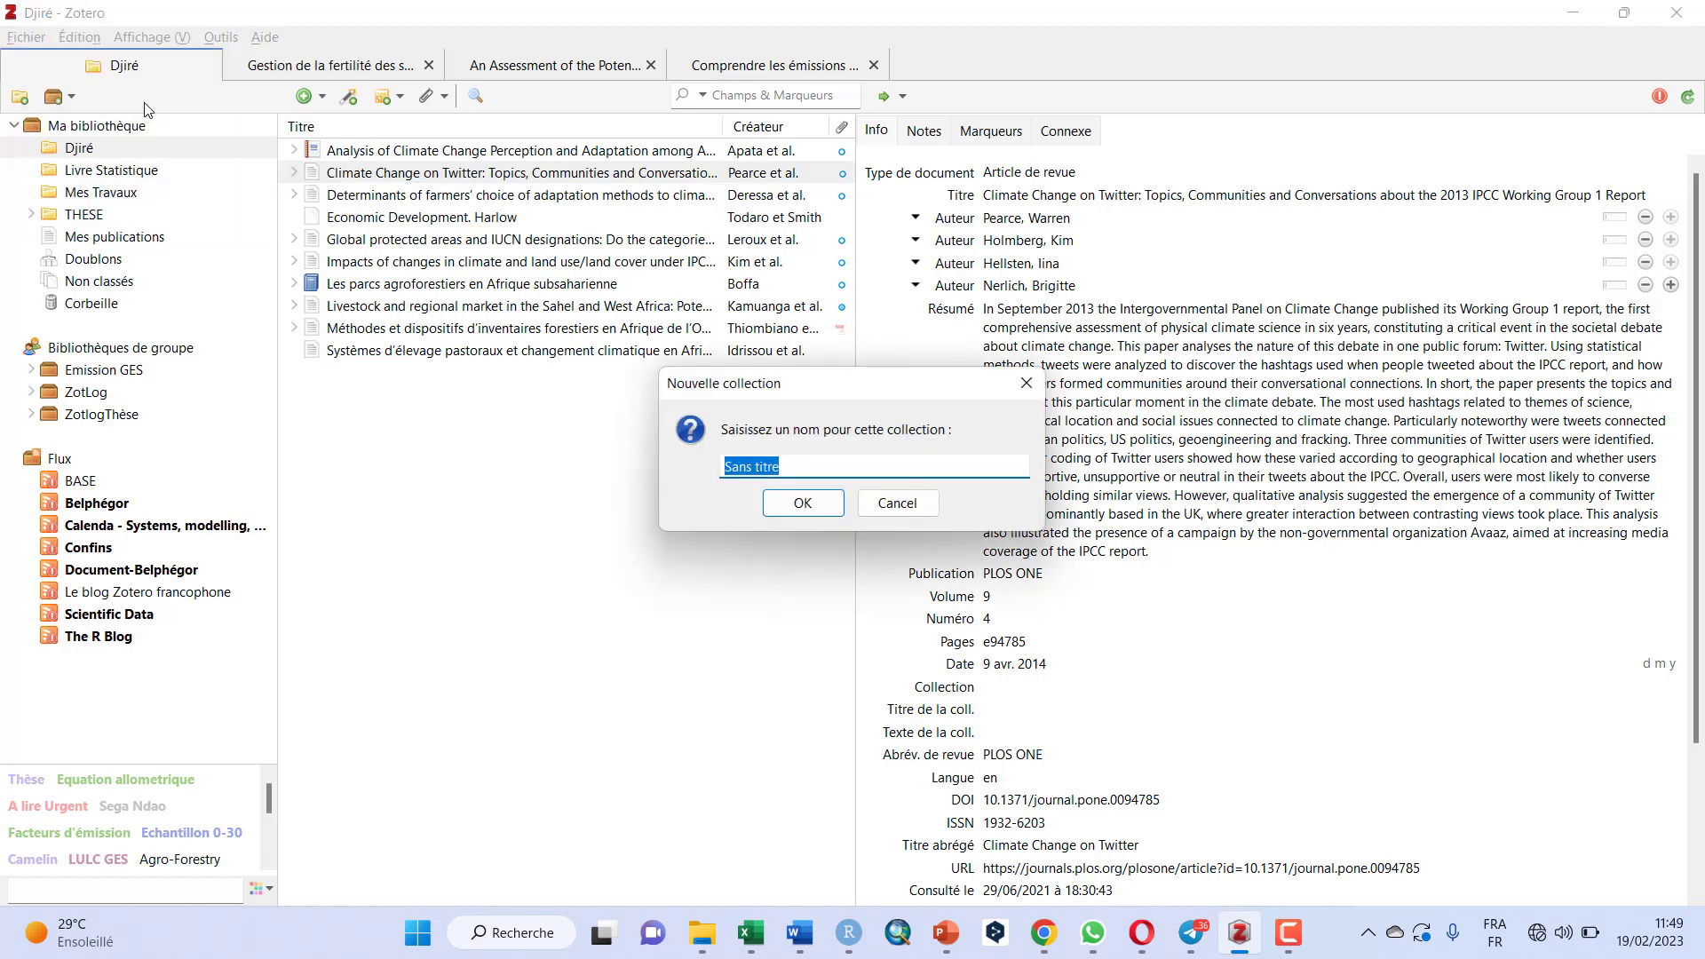
text(T)
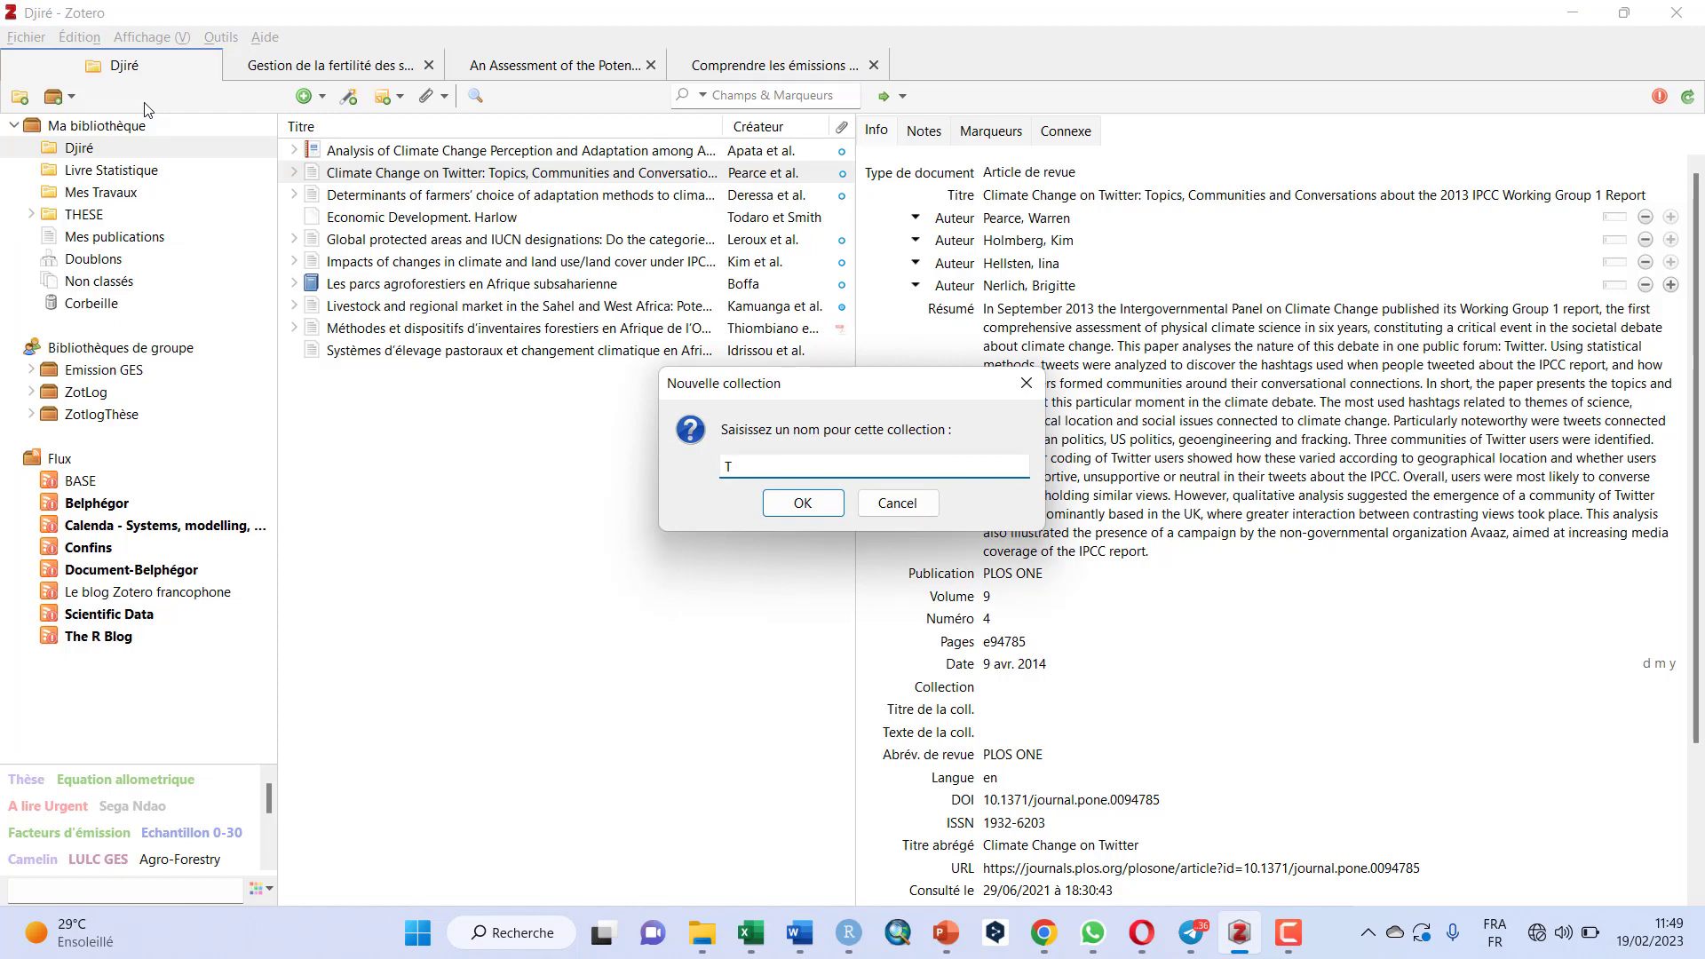
text(uto)
click(810, 508)
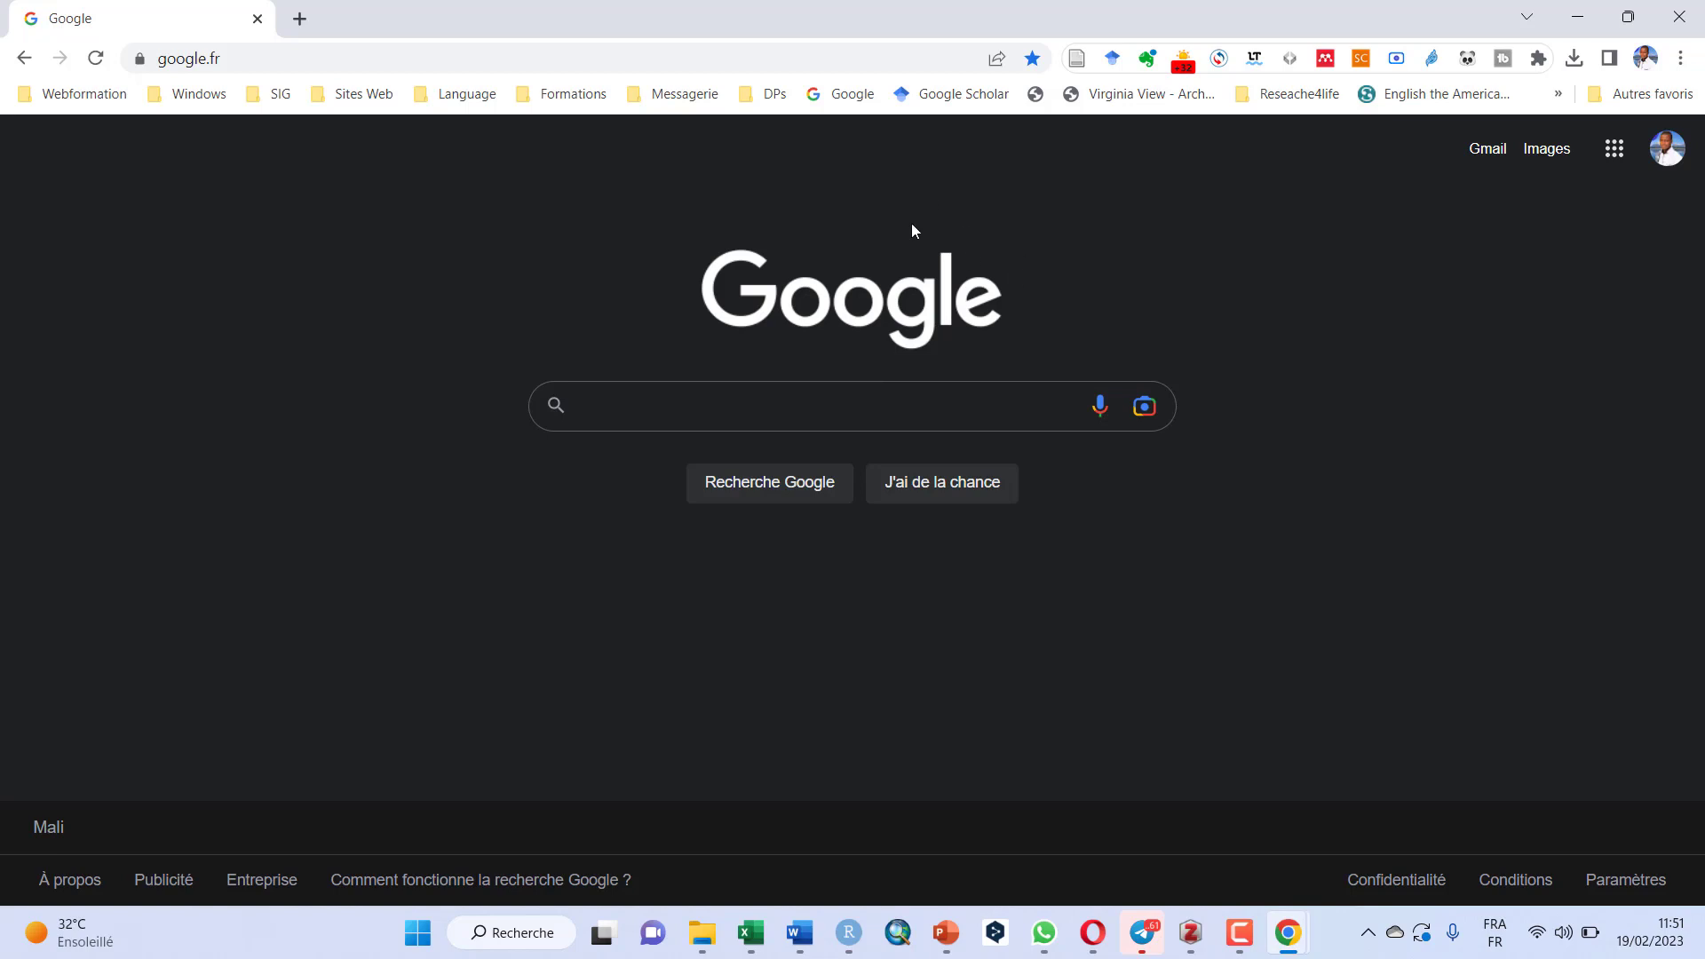
click(817, 409)
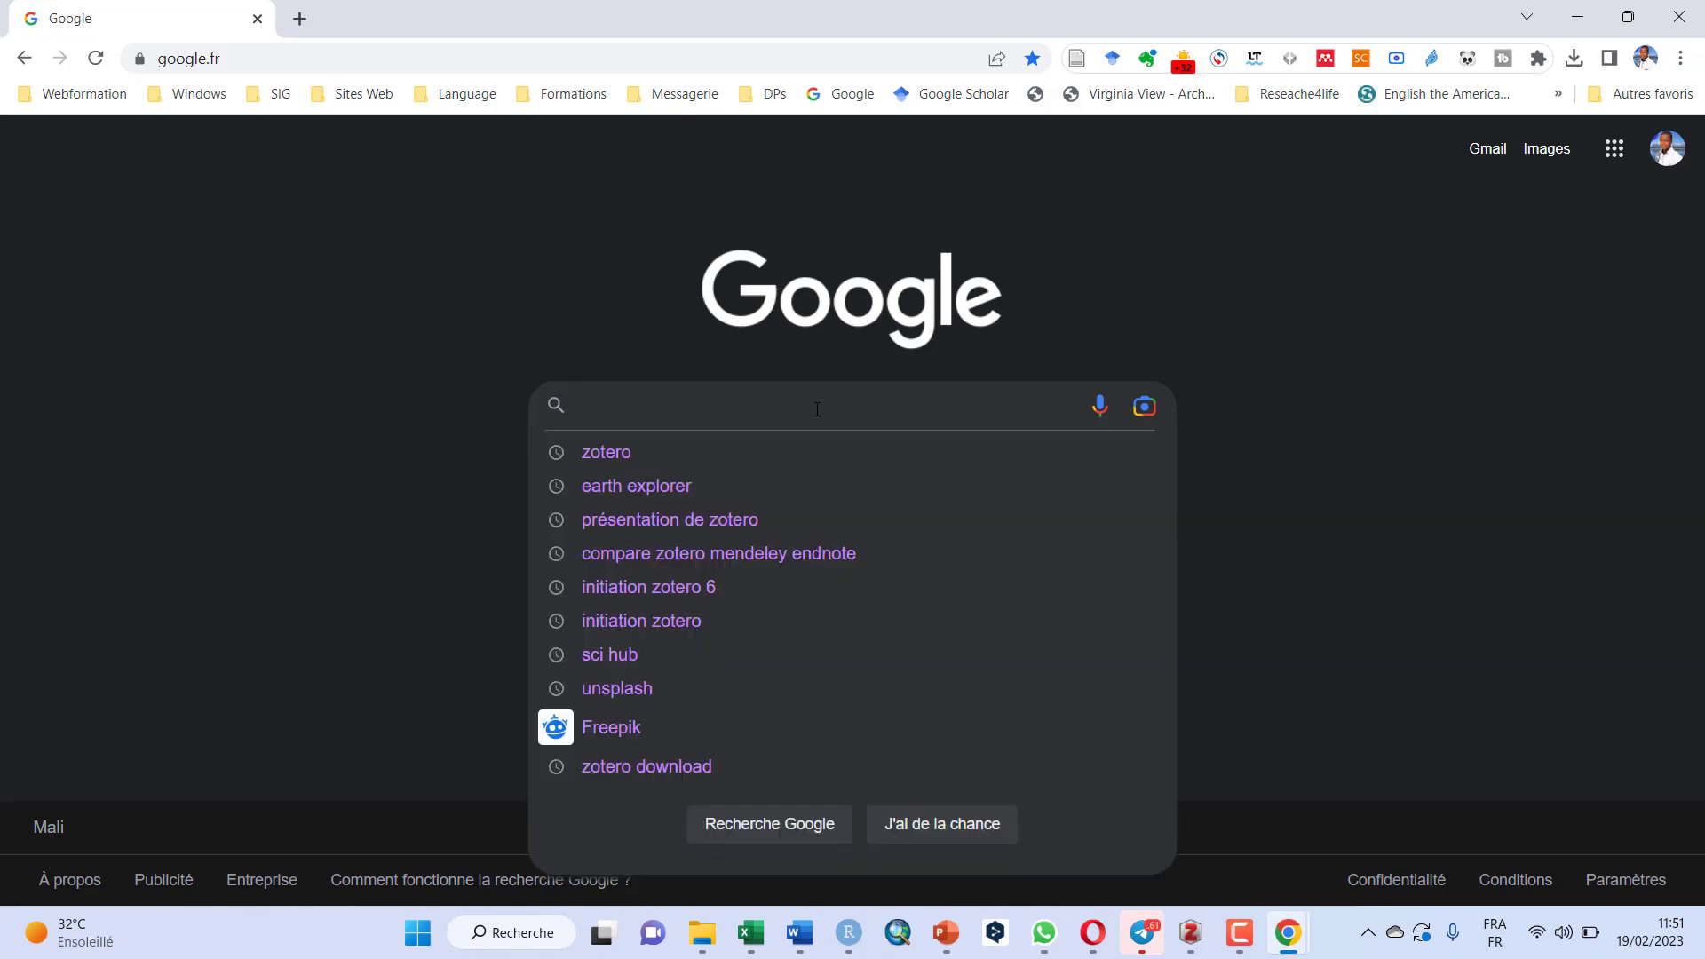
text(Goo)
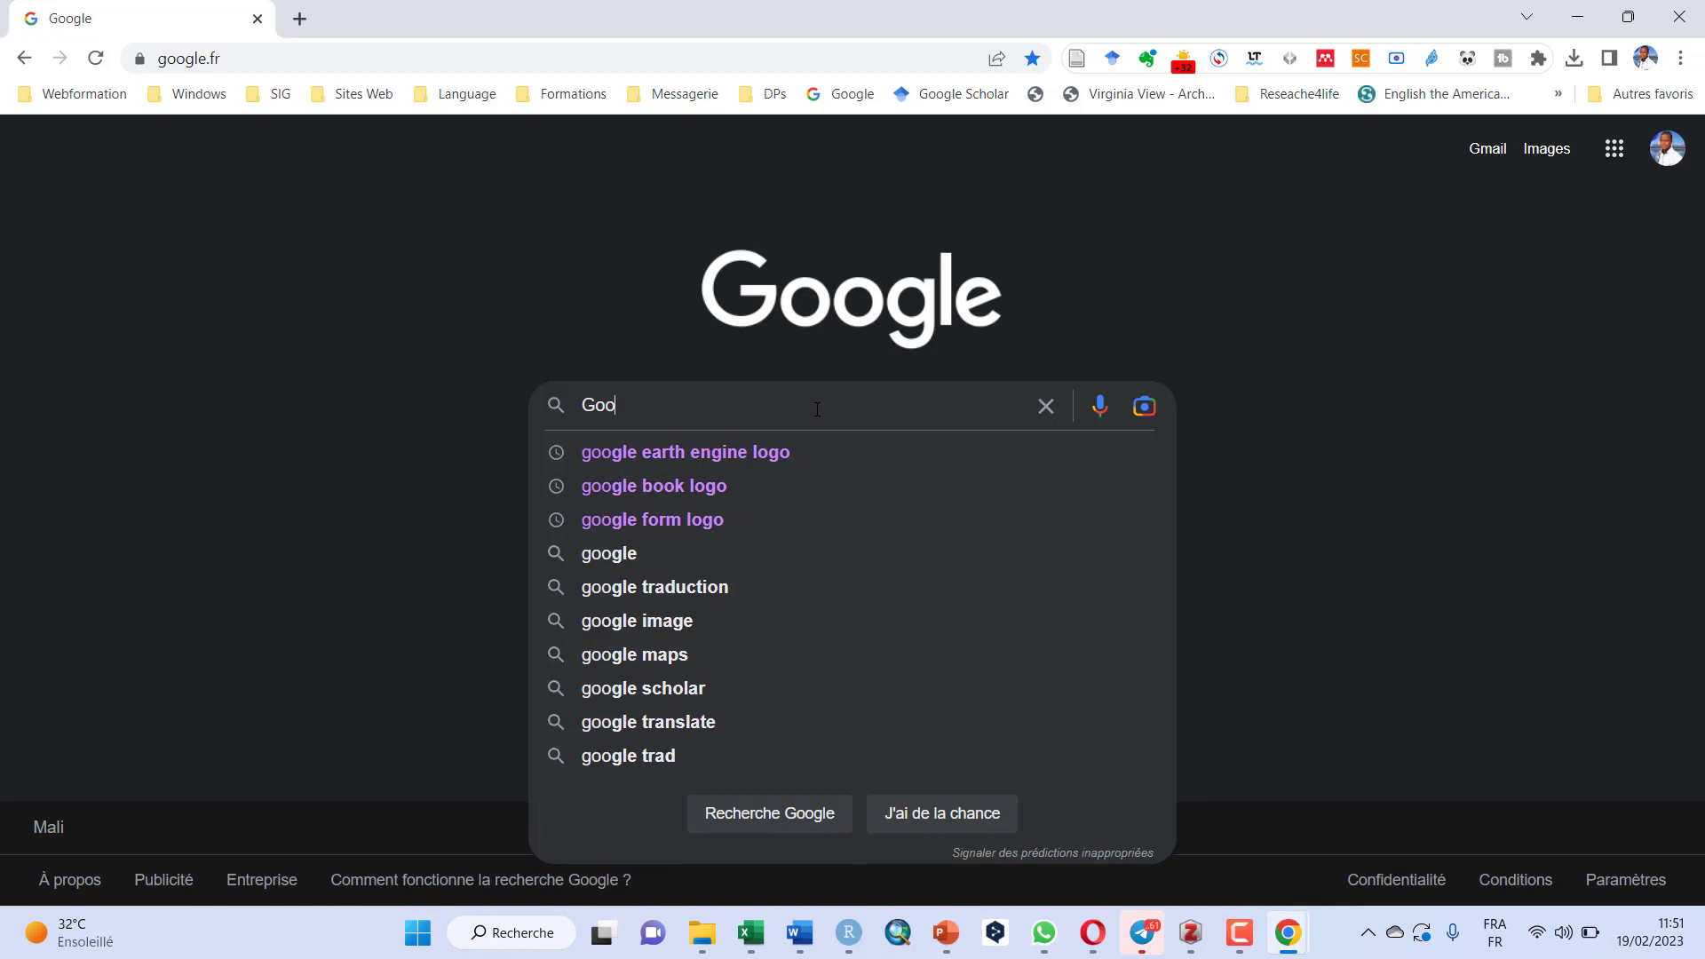
text(g)
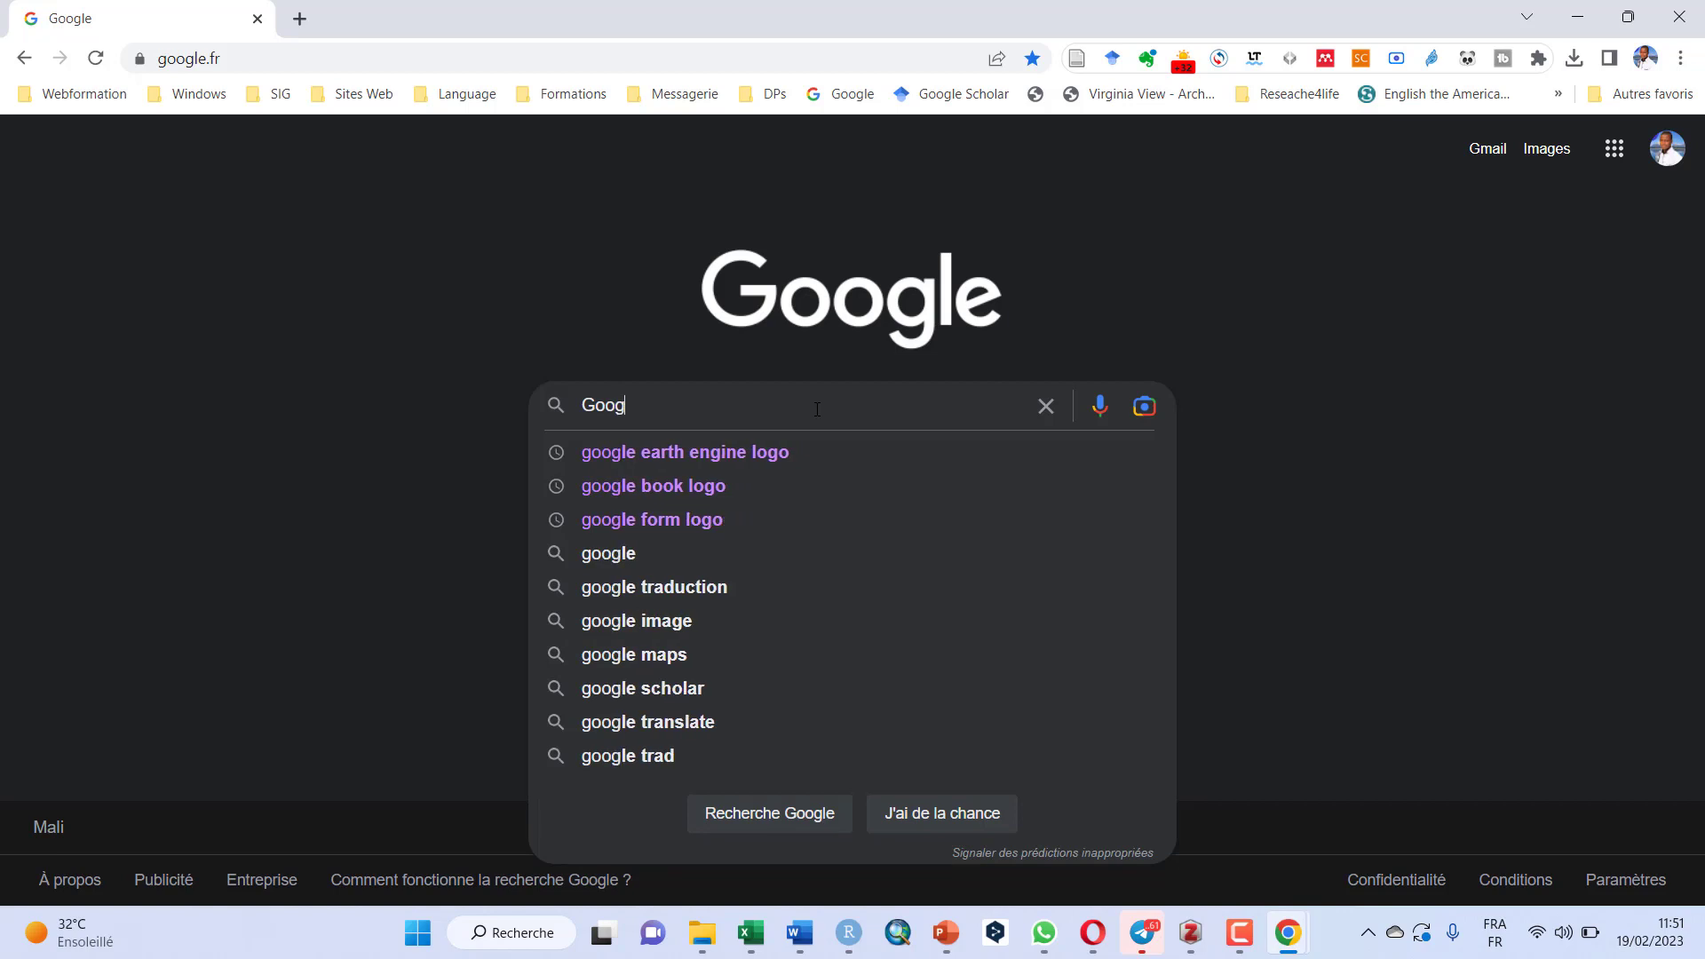
text(le)
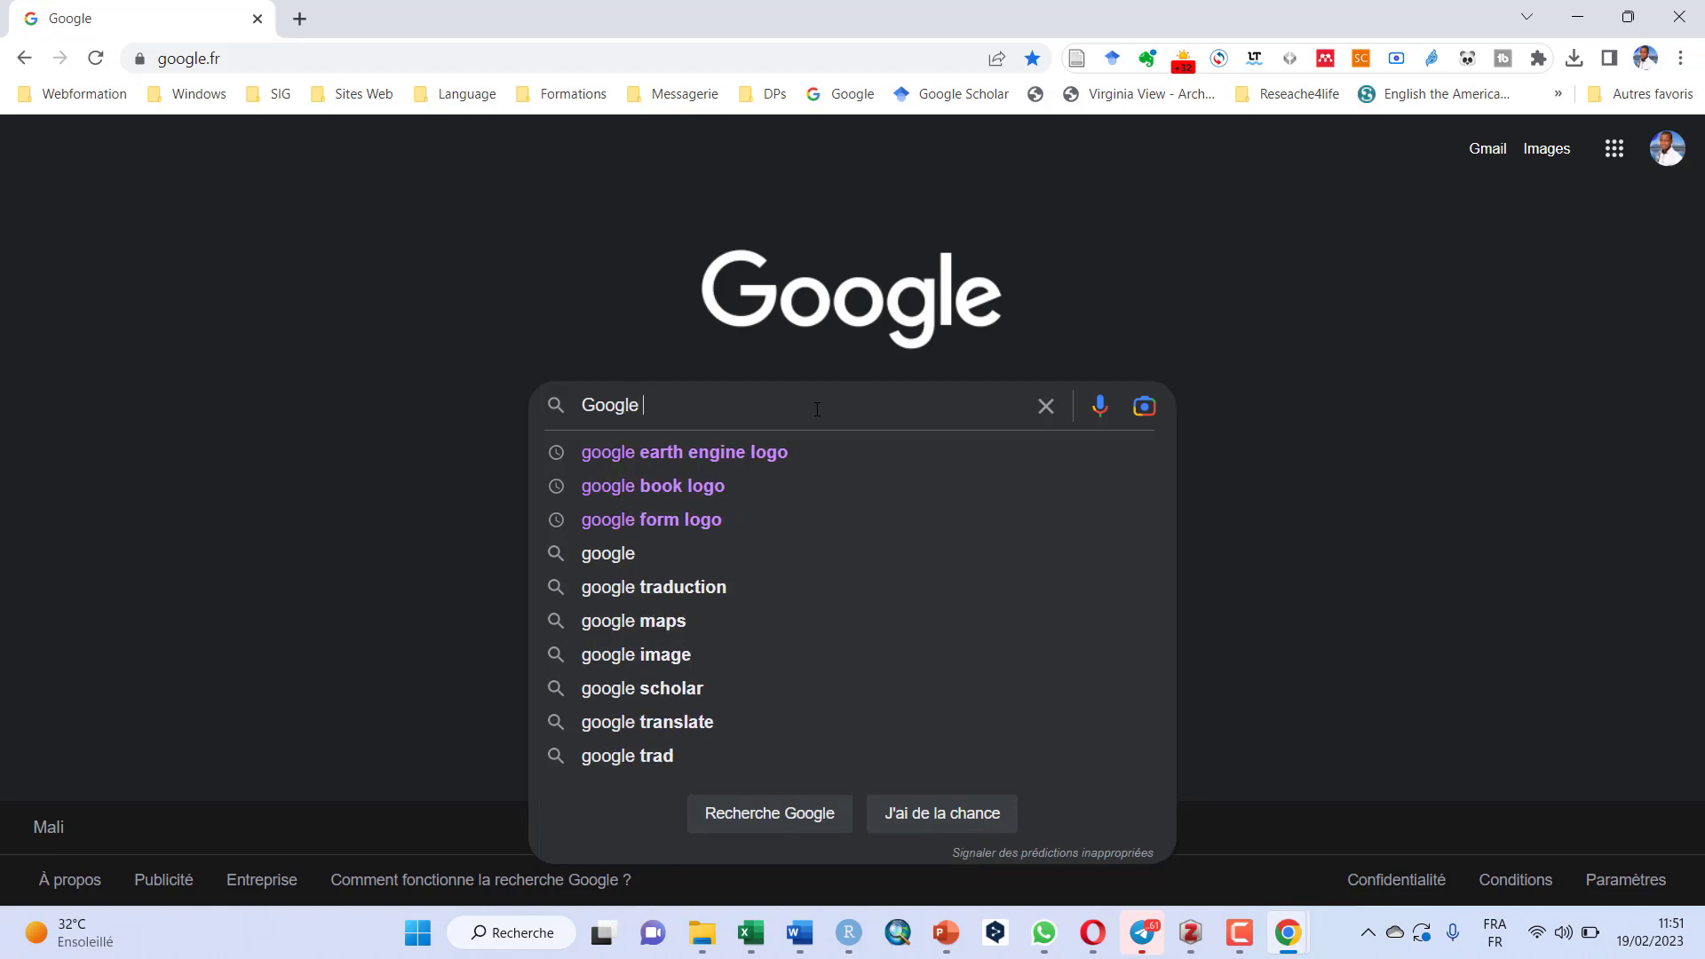
key(BackSpace)
key(BackSpace)
key(BackSpace)
key(BackSpace)
key(BackSpace)
key(BackSpace)
click(1083, 243)
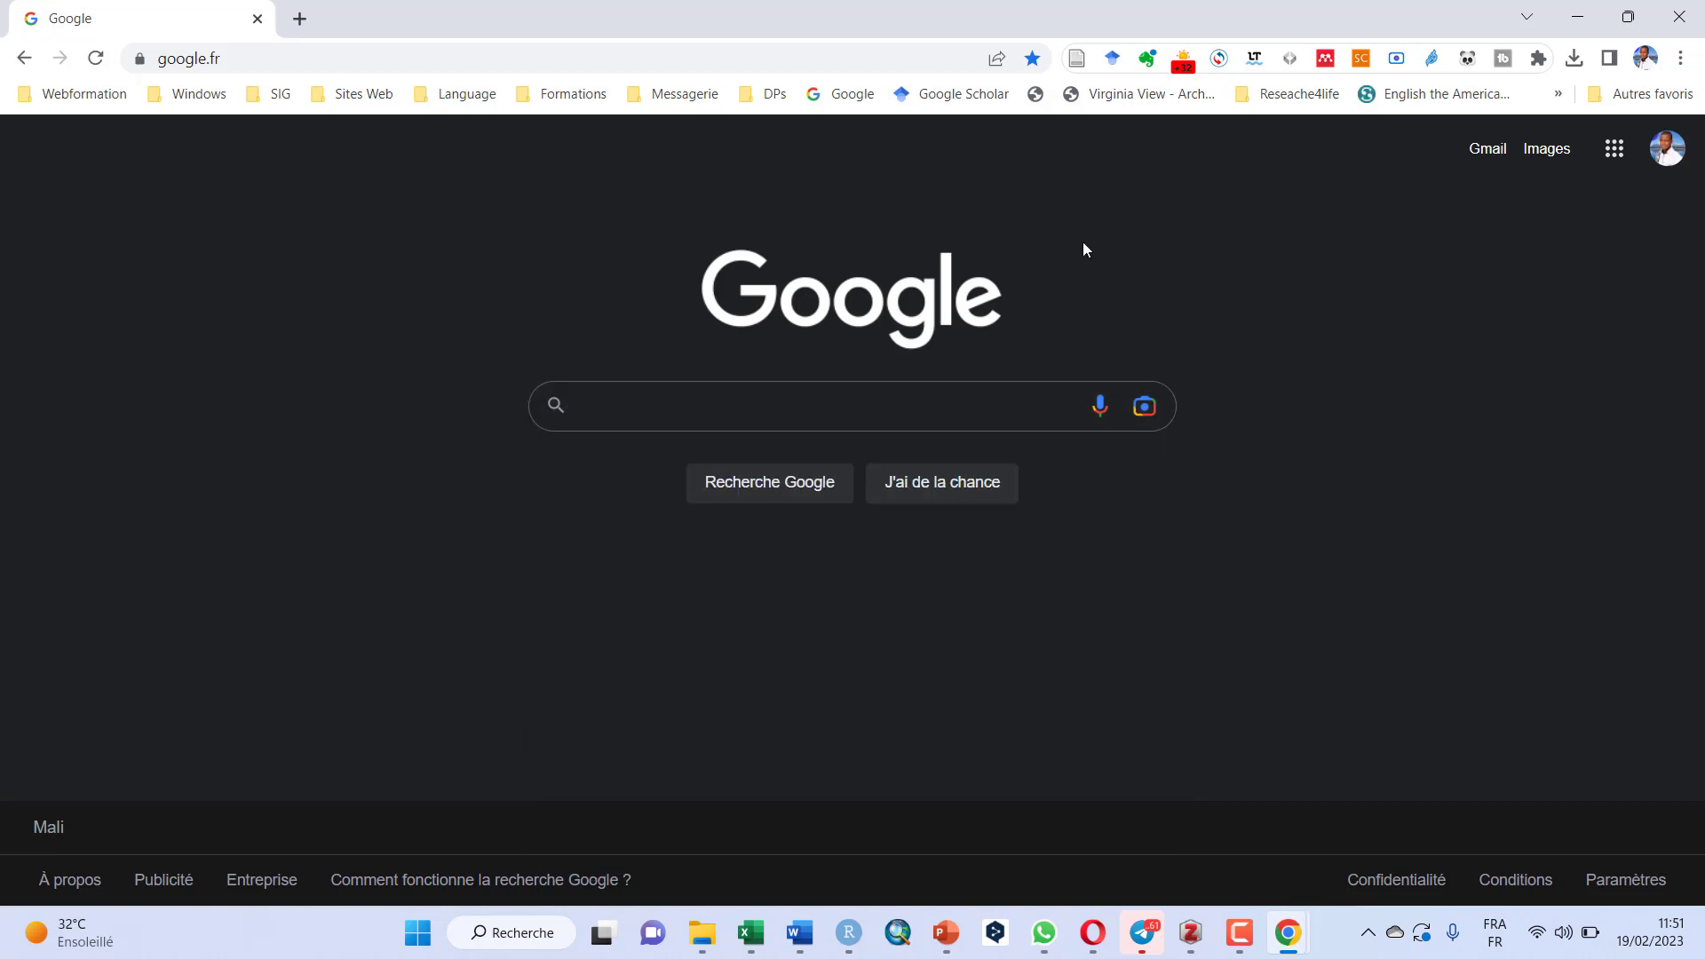
- Open the bookmarked Google Scholar site in Chrome, search for "nutrition animales" and dismiss the translation popup
click(960, 95)
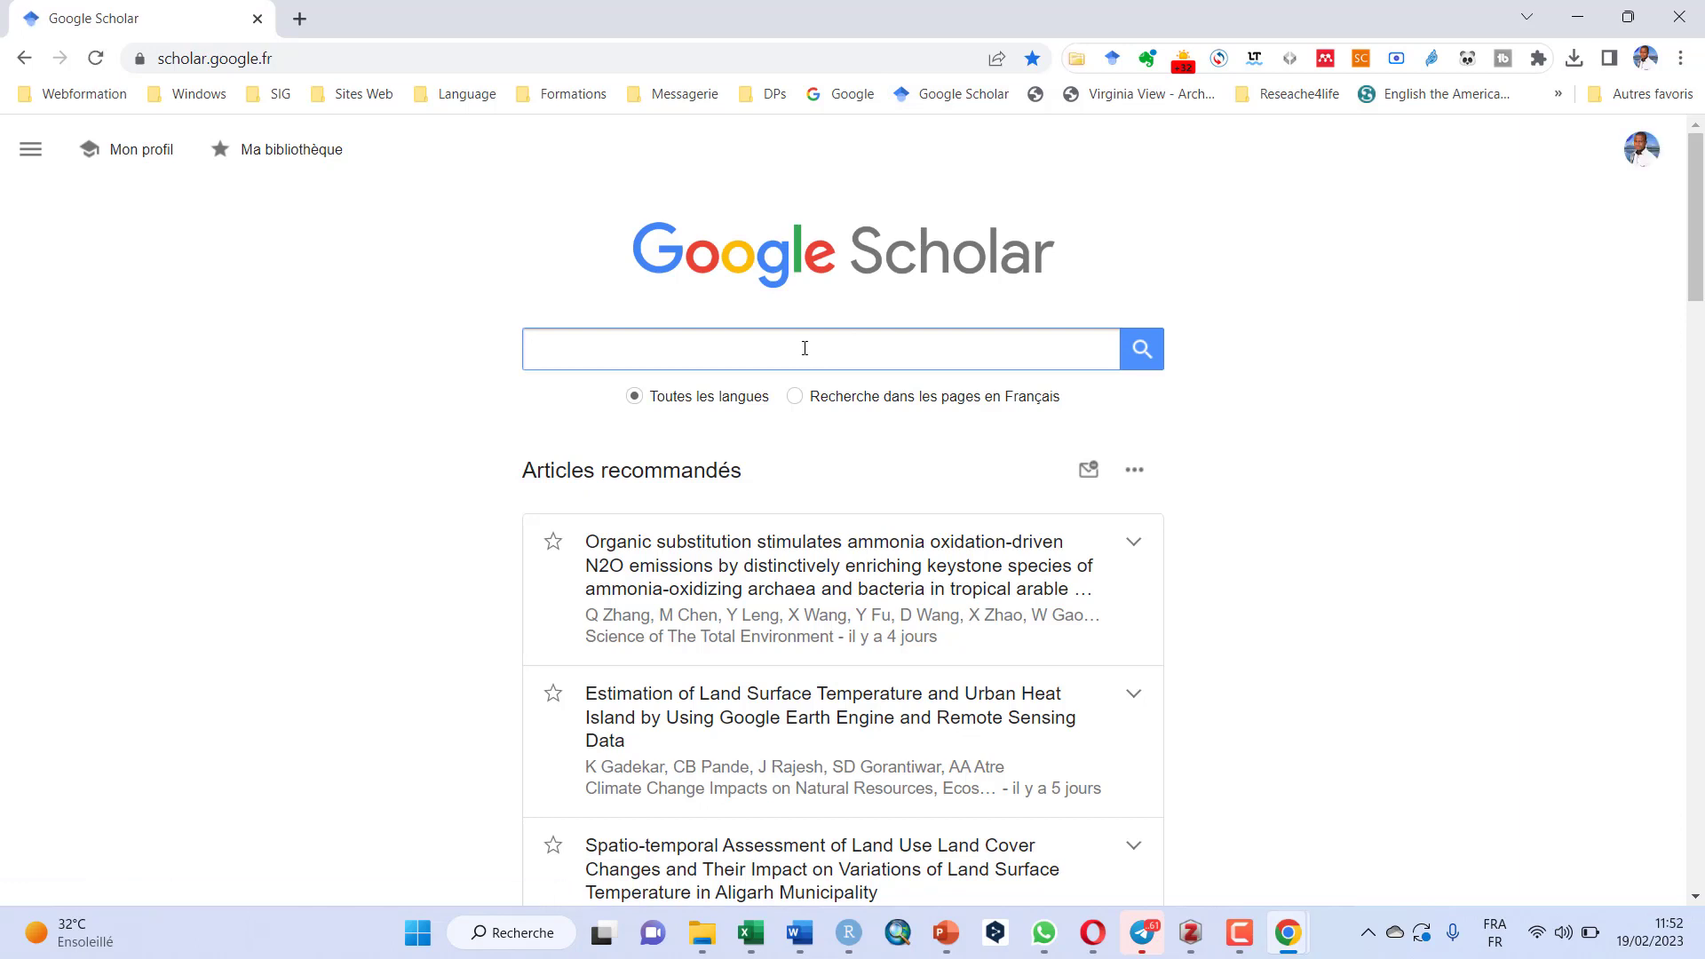
text(Nutri)
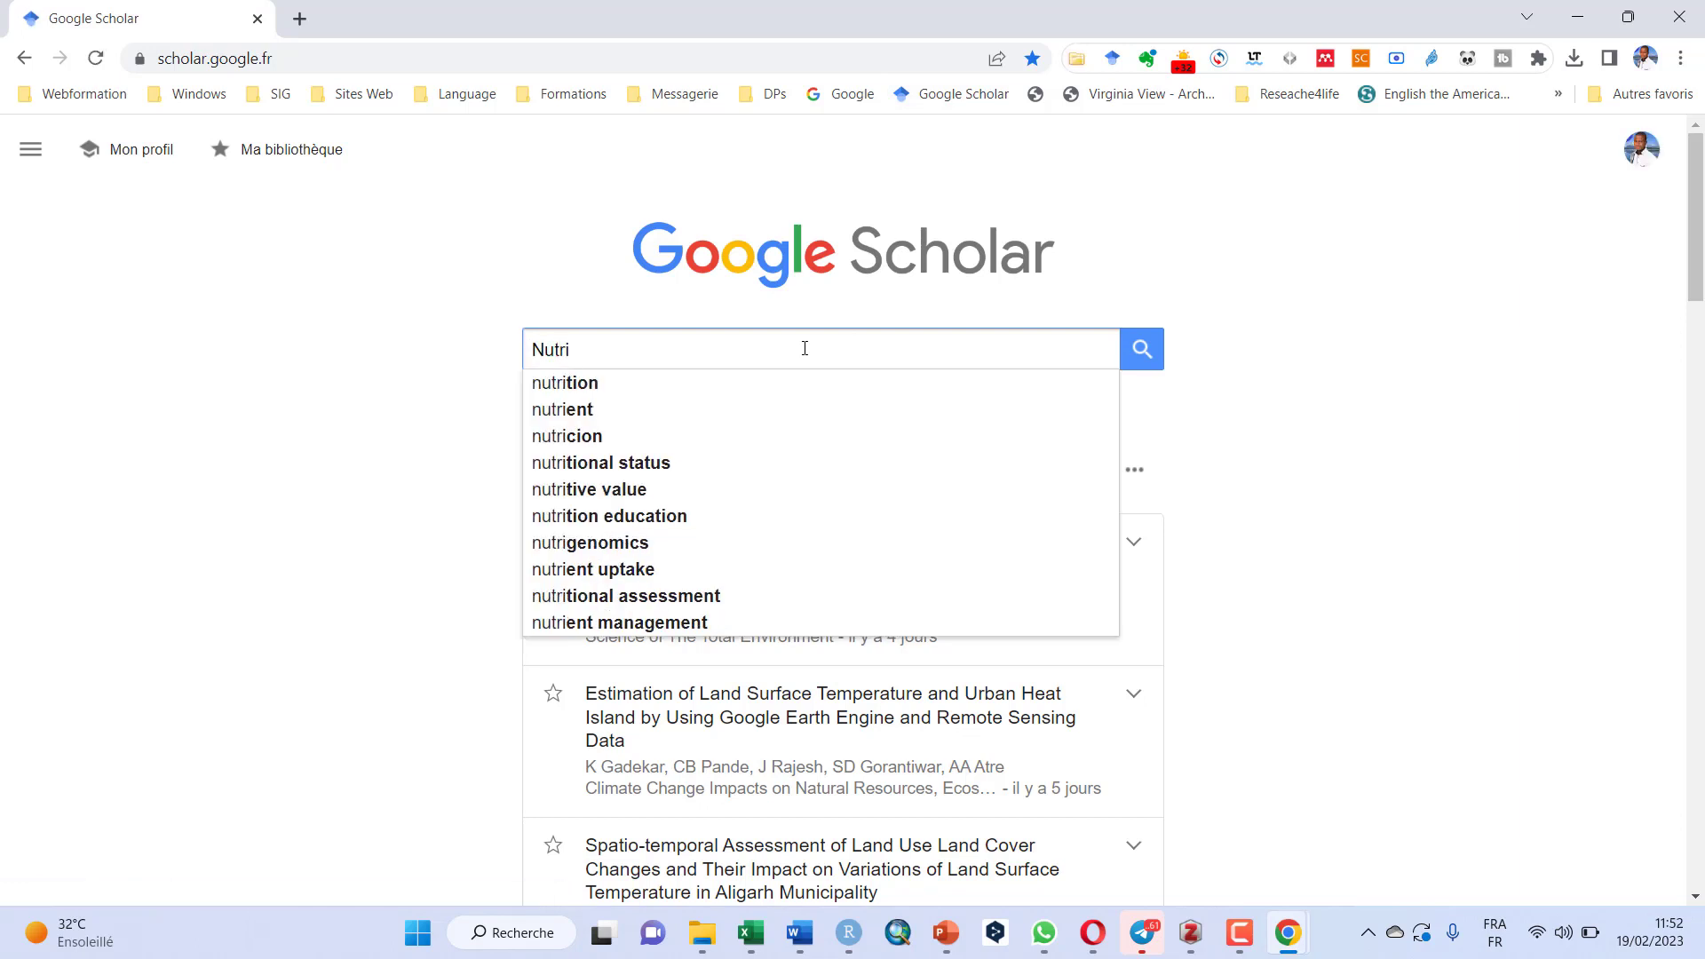
text(tion )
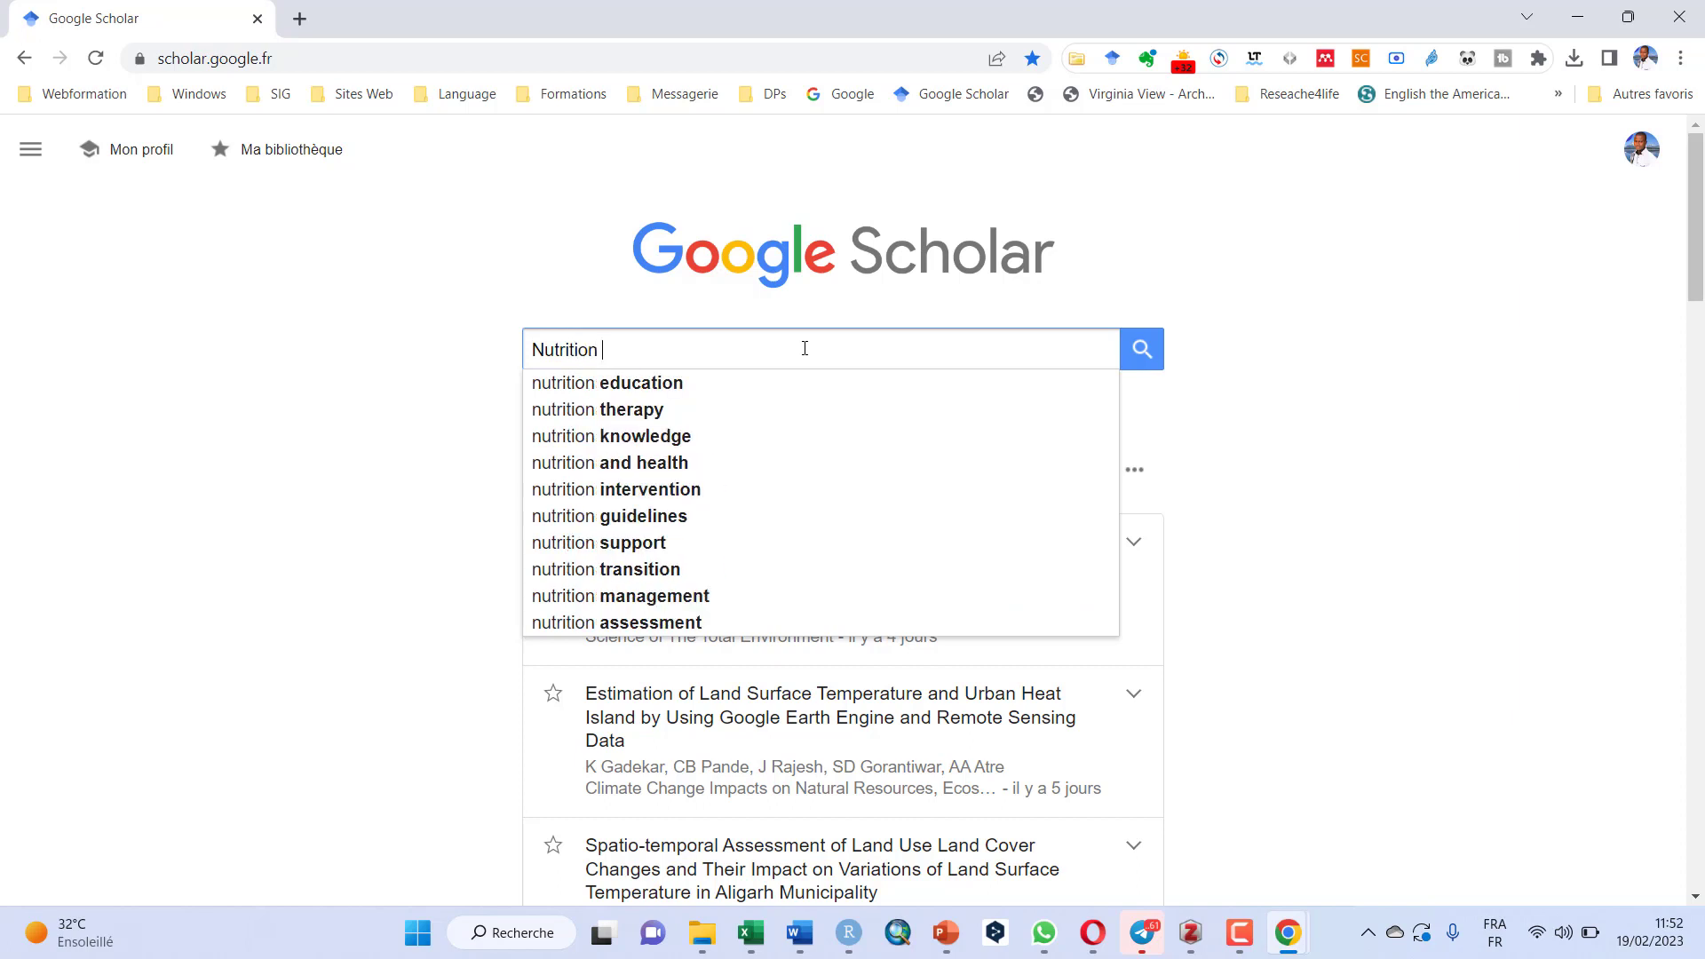
text(an)
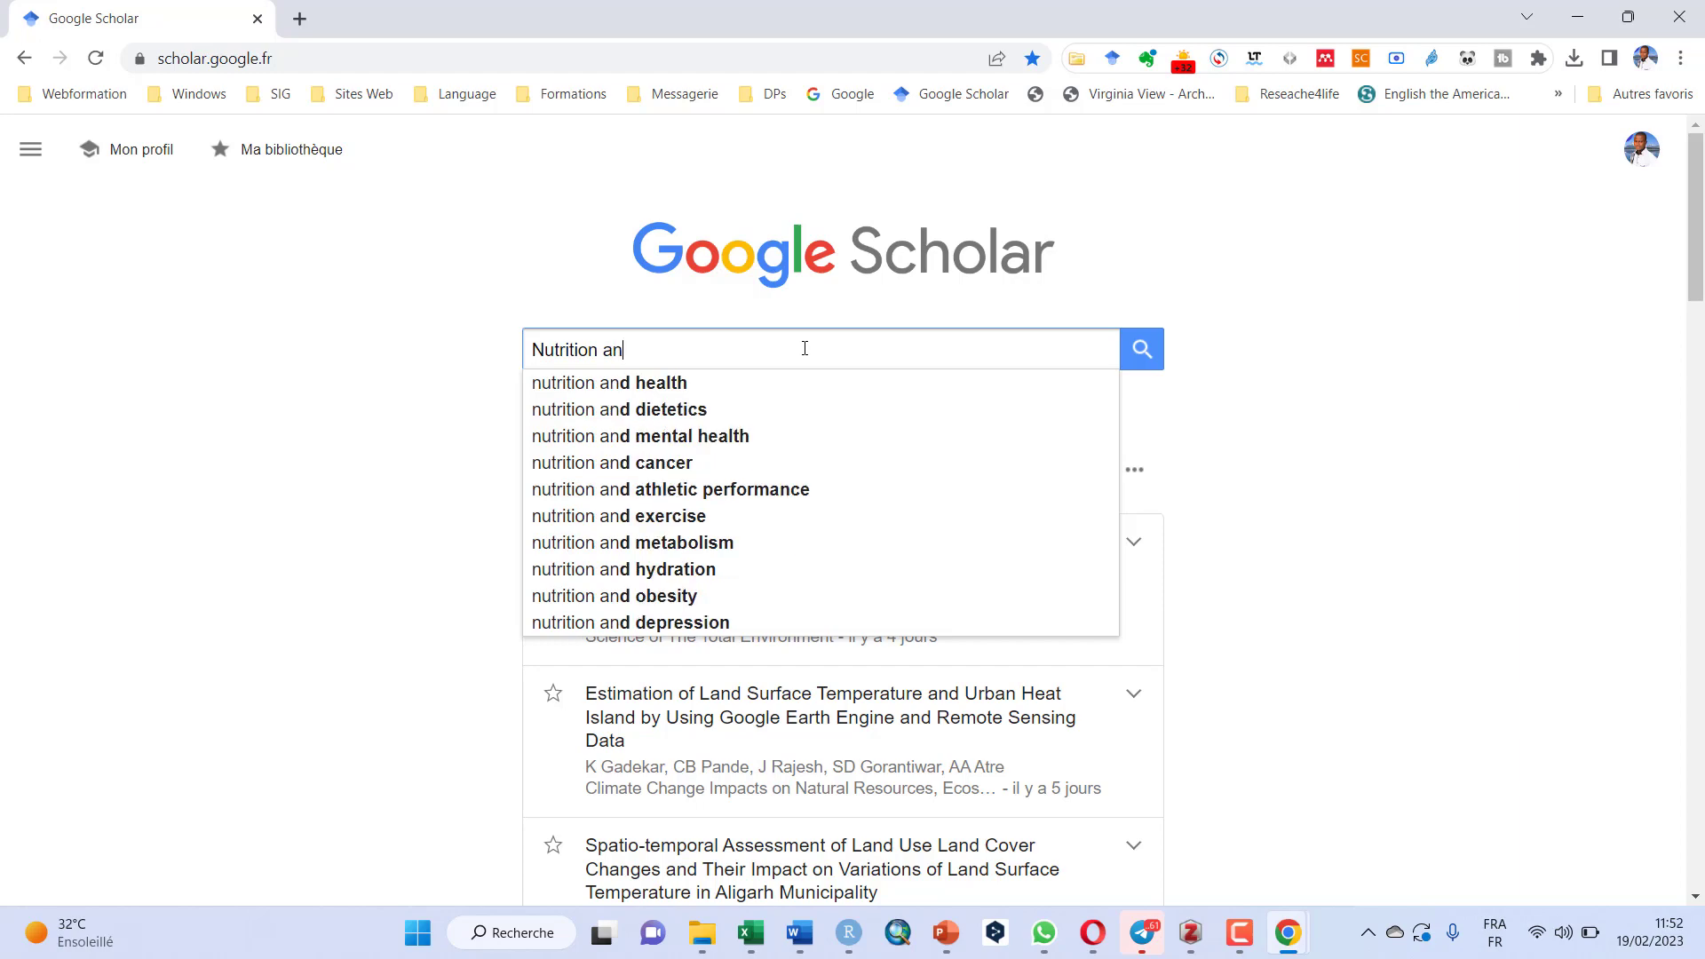
text(imake)
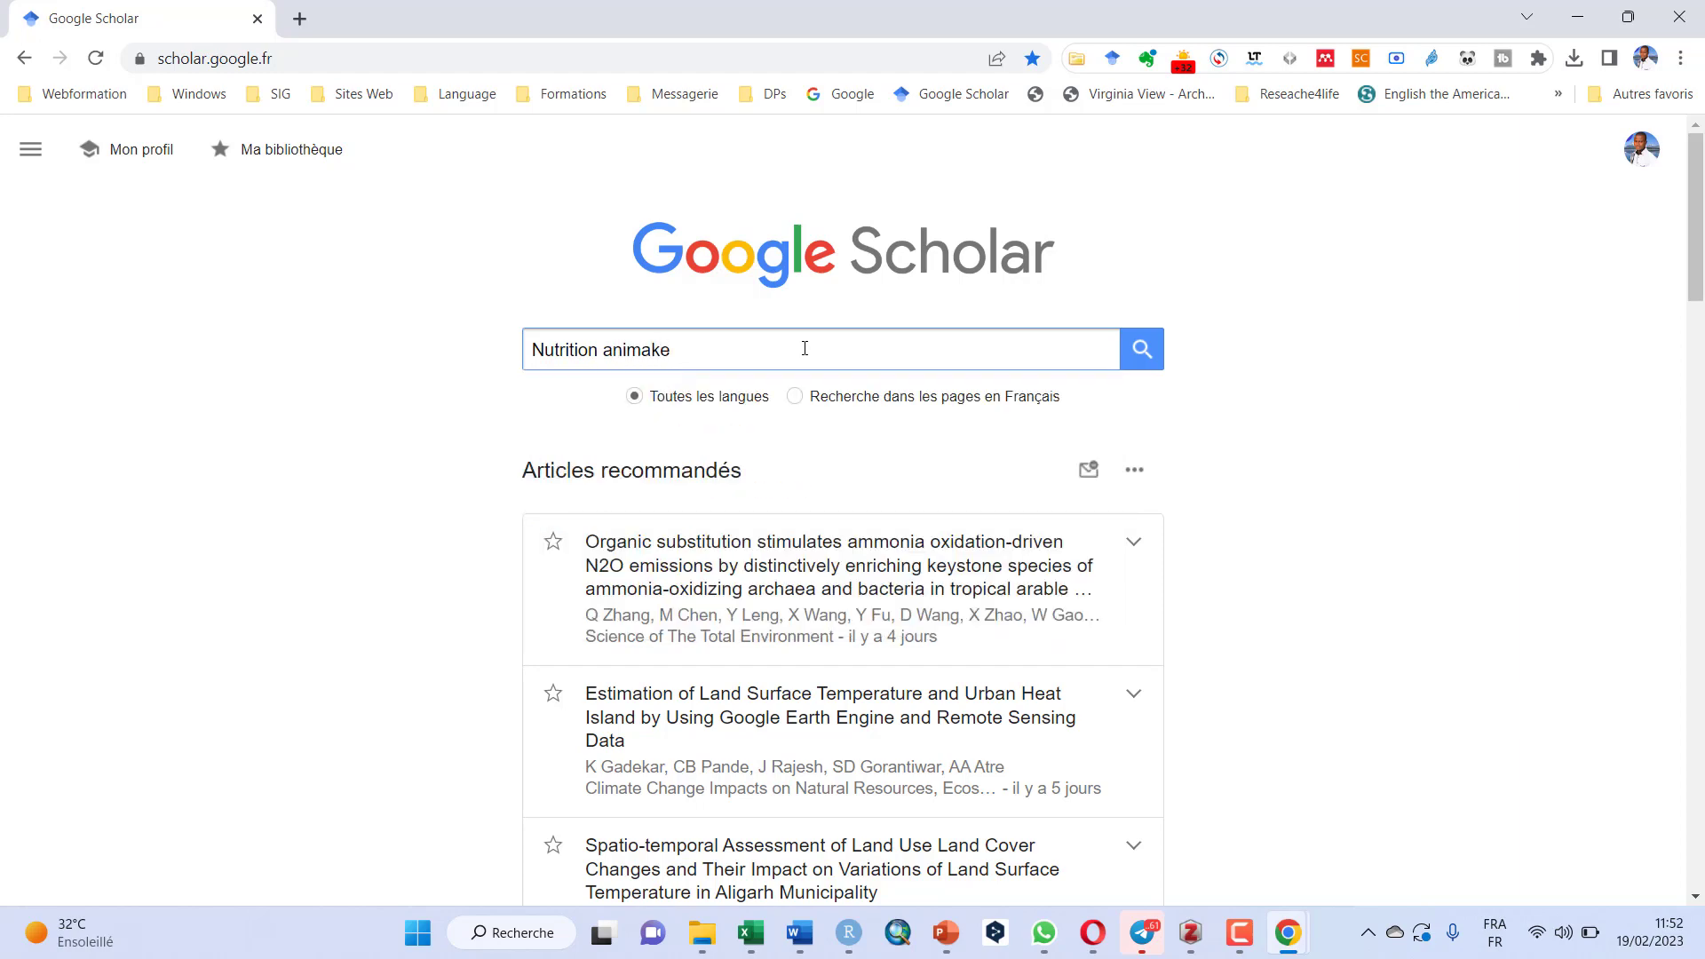
key(BackSpace)
key(BackSpace)
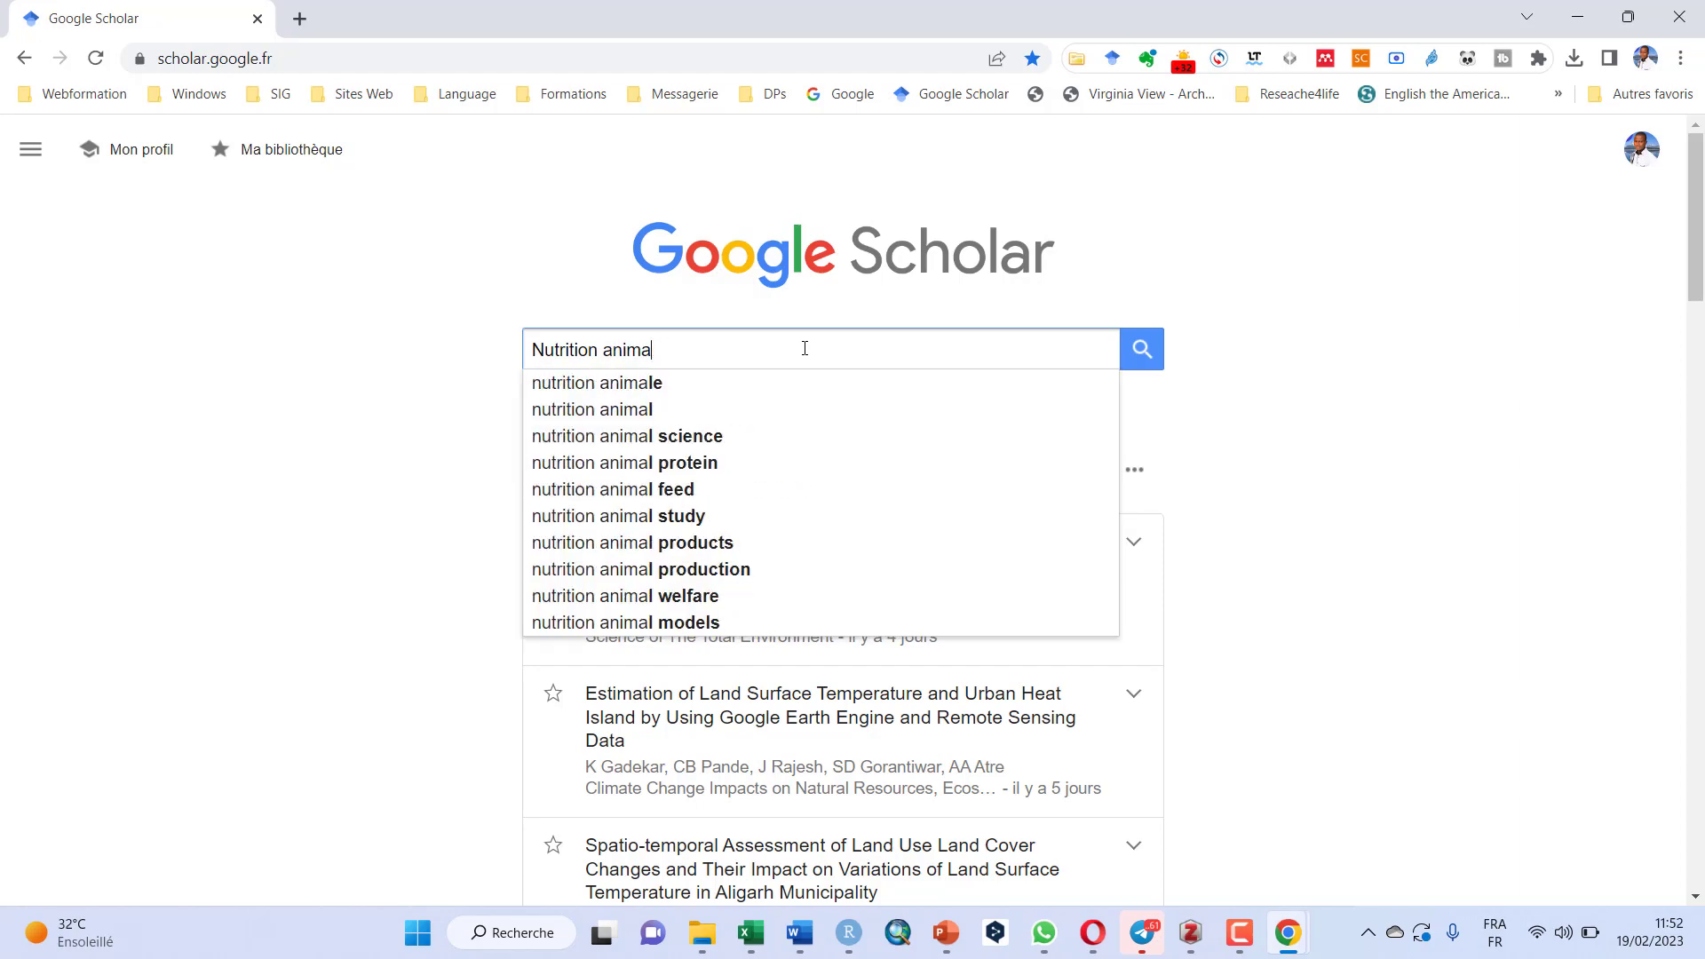
text(le)
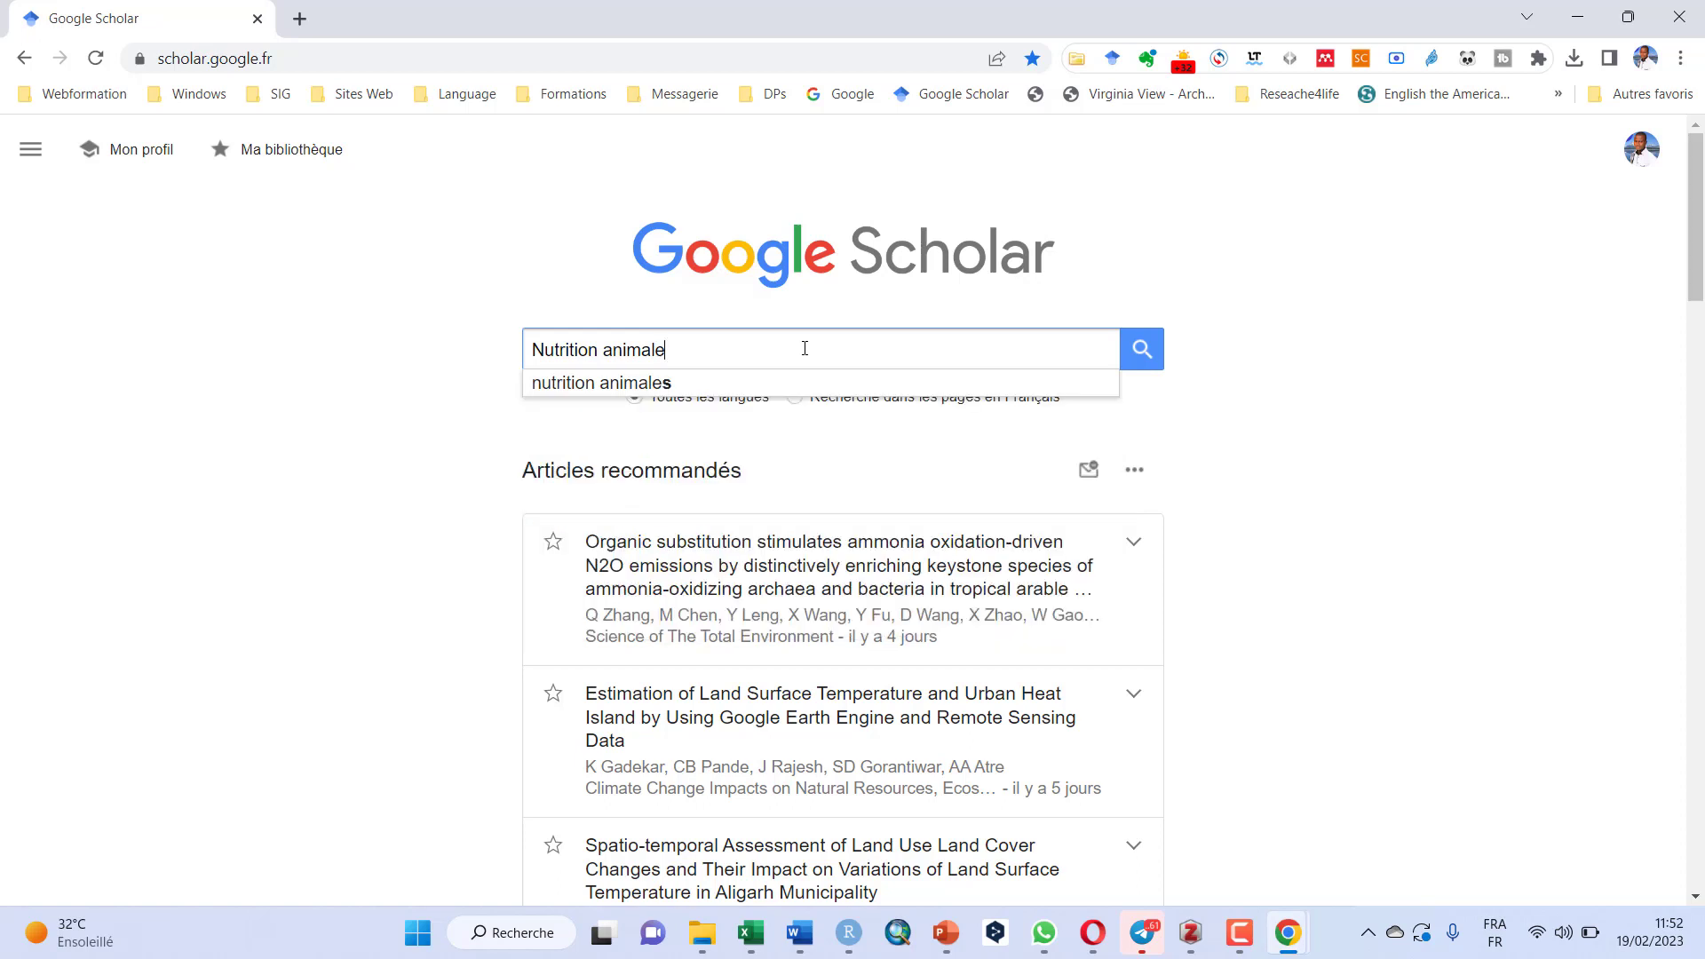
click(748, 387)
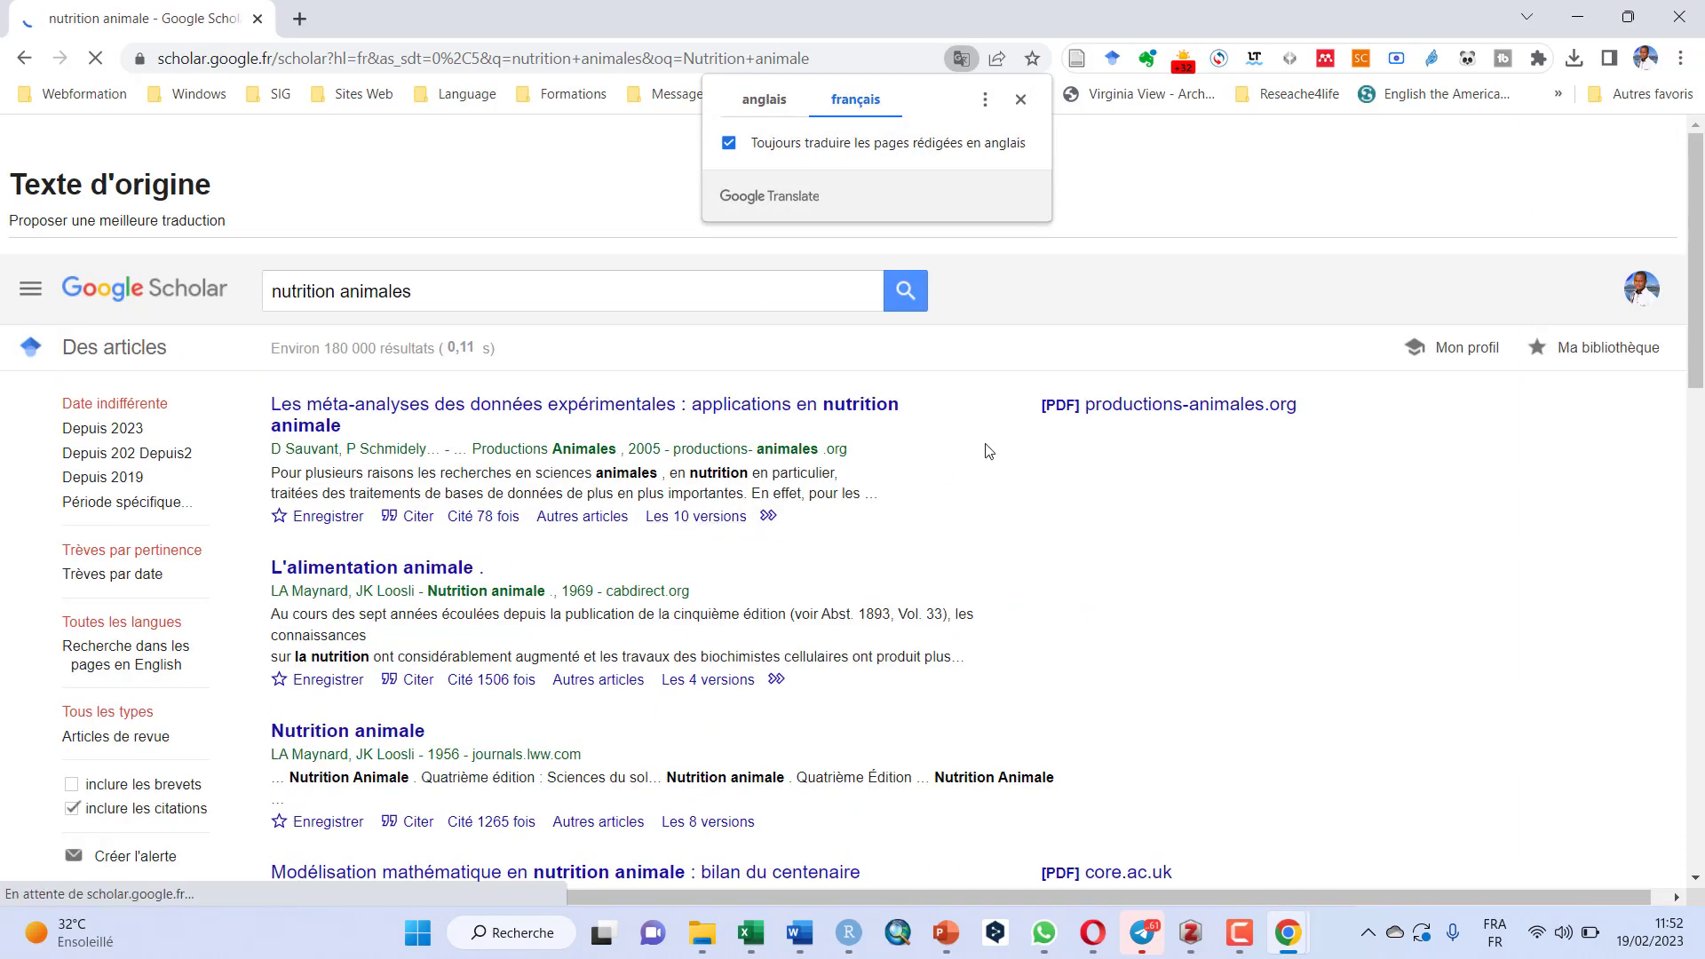
click(1021, 98)
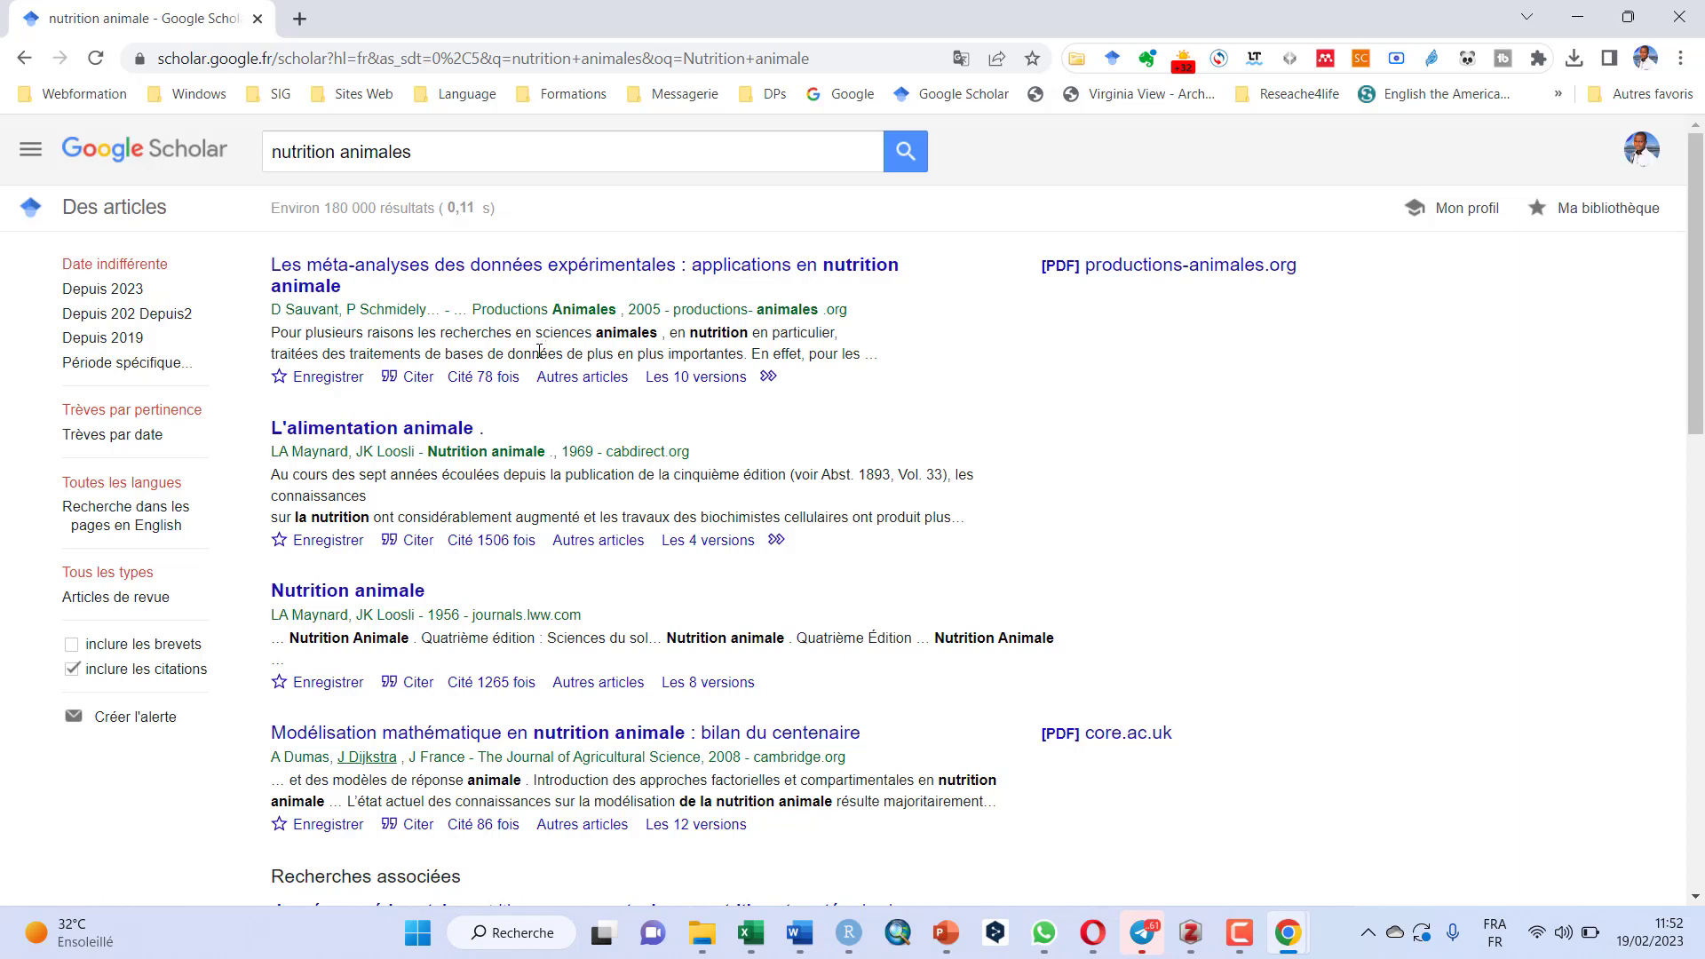
- Save all the listed search results to the "Tuto" collection with the Zotero connector
click(1077, 64)
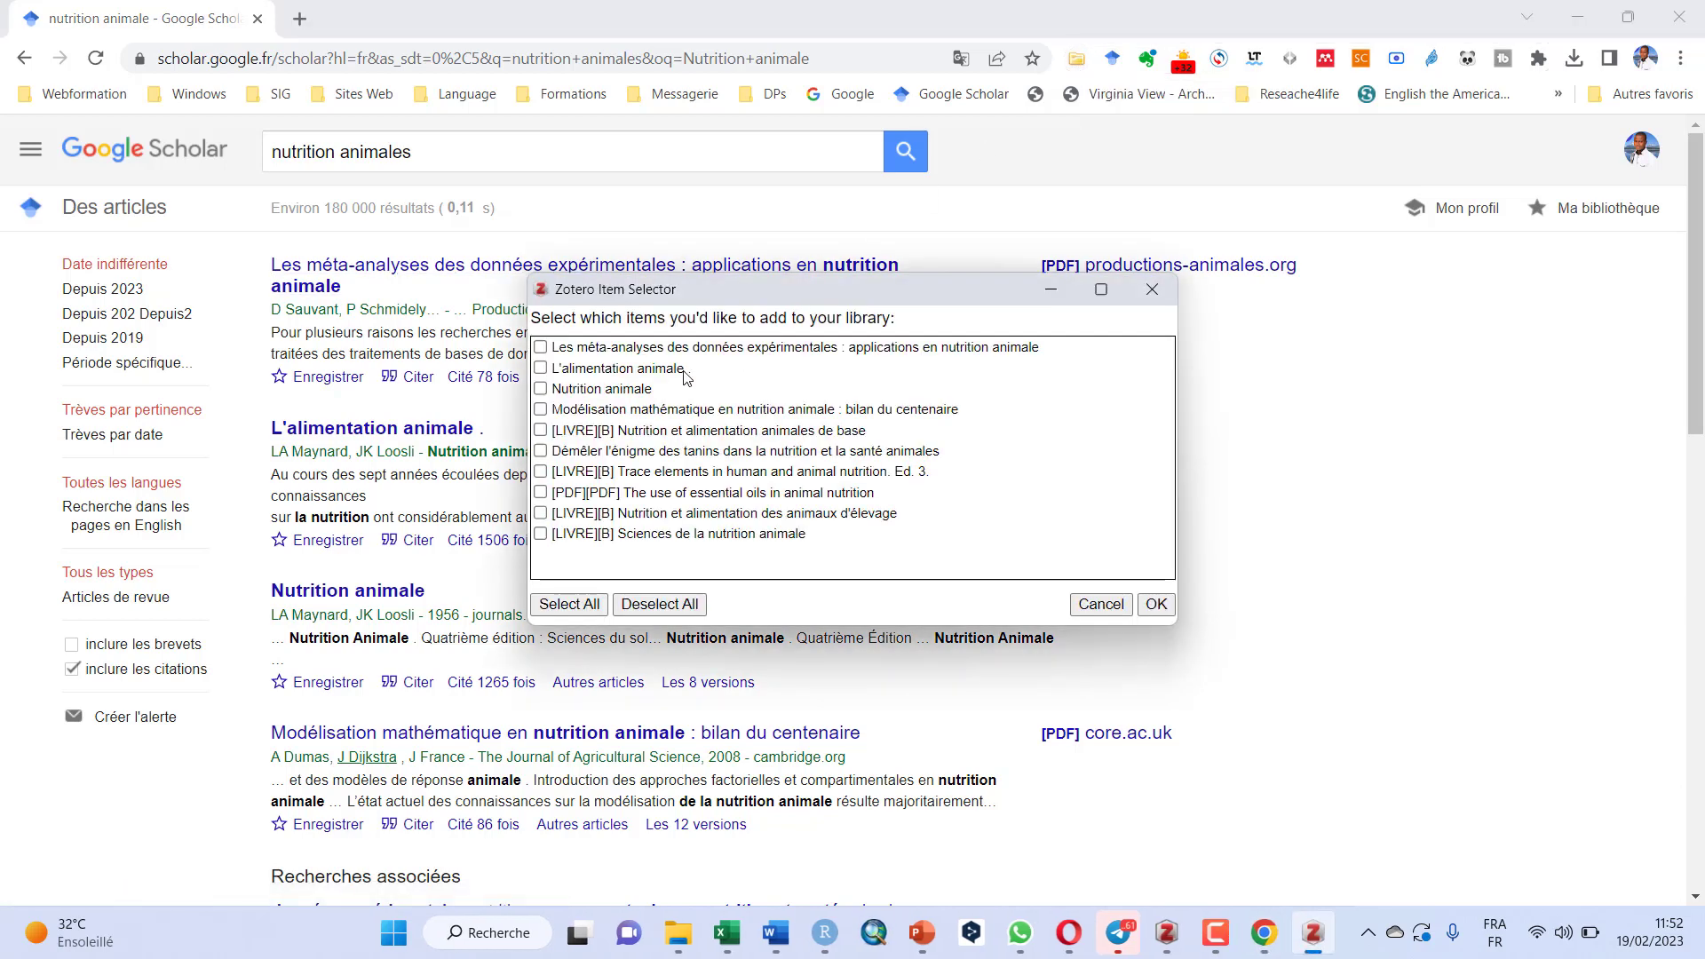
click(541, 347)
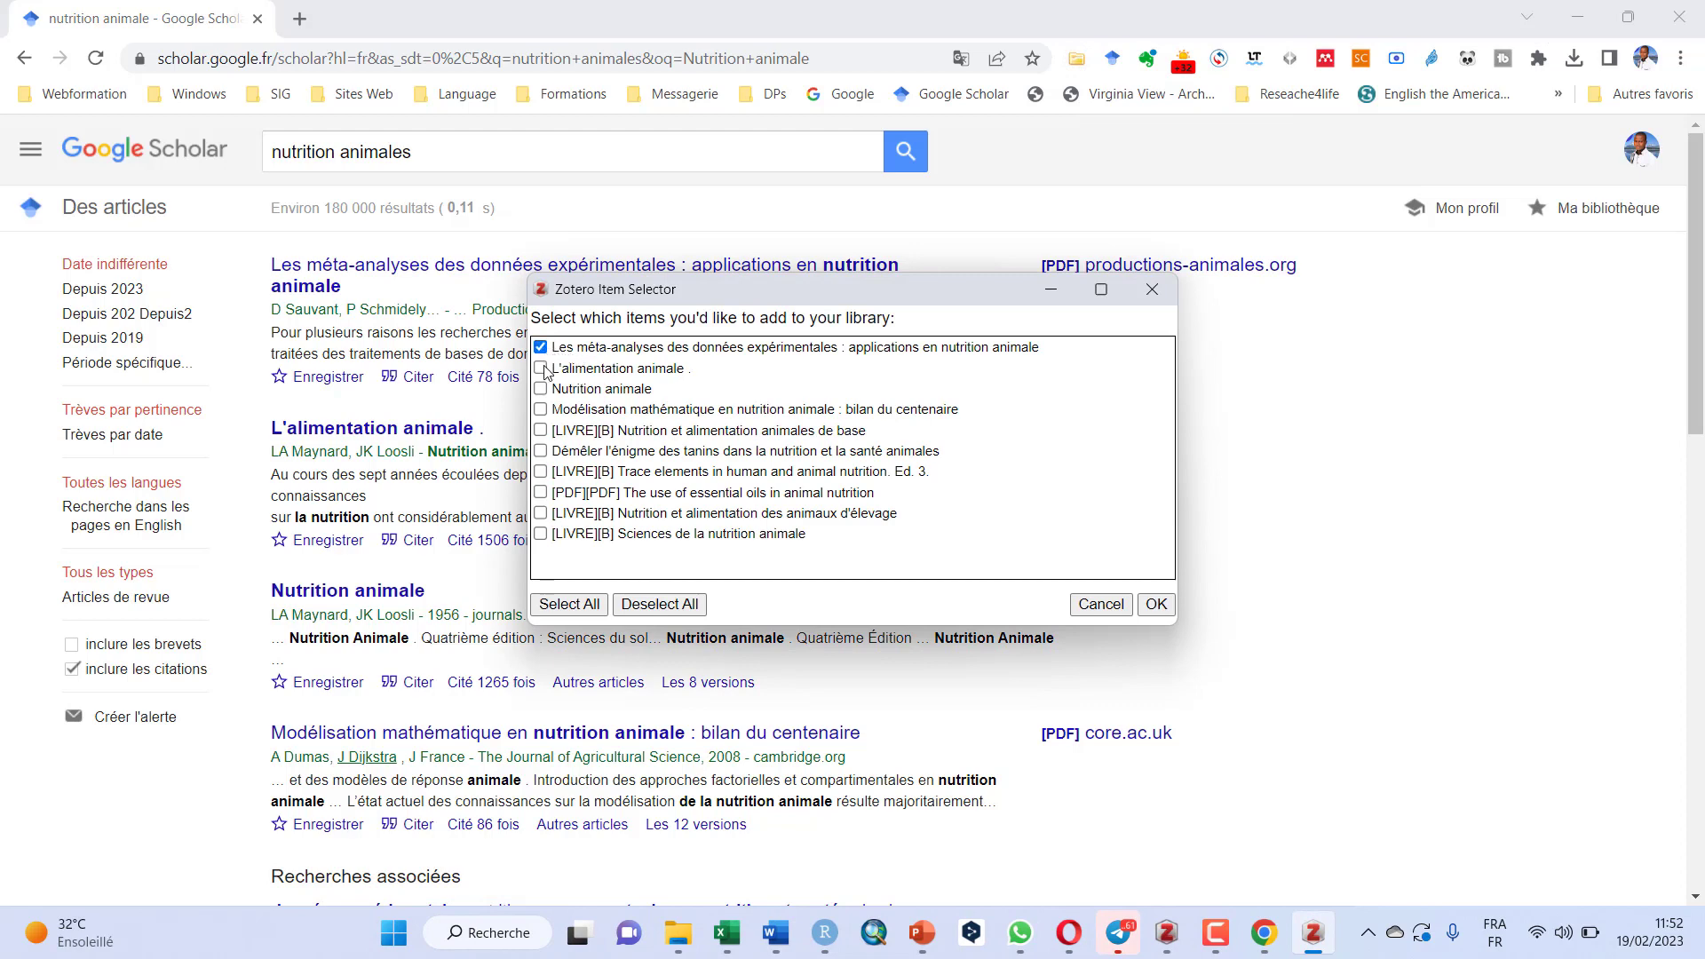
click(542, 368)
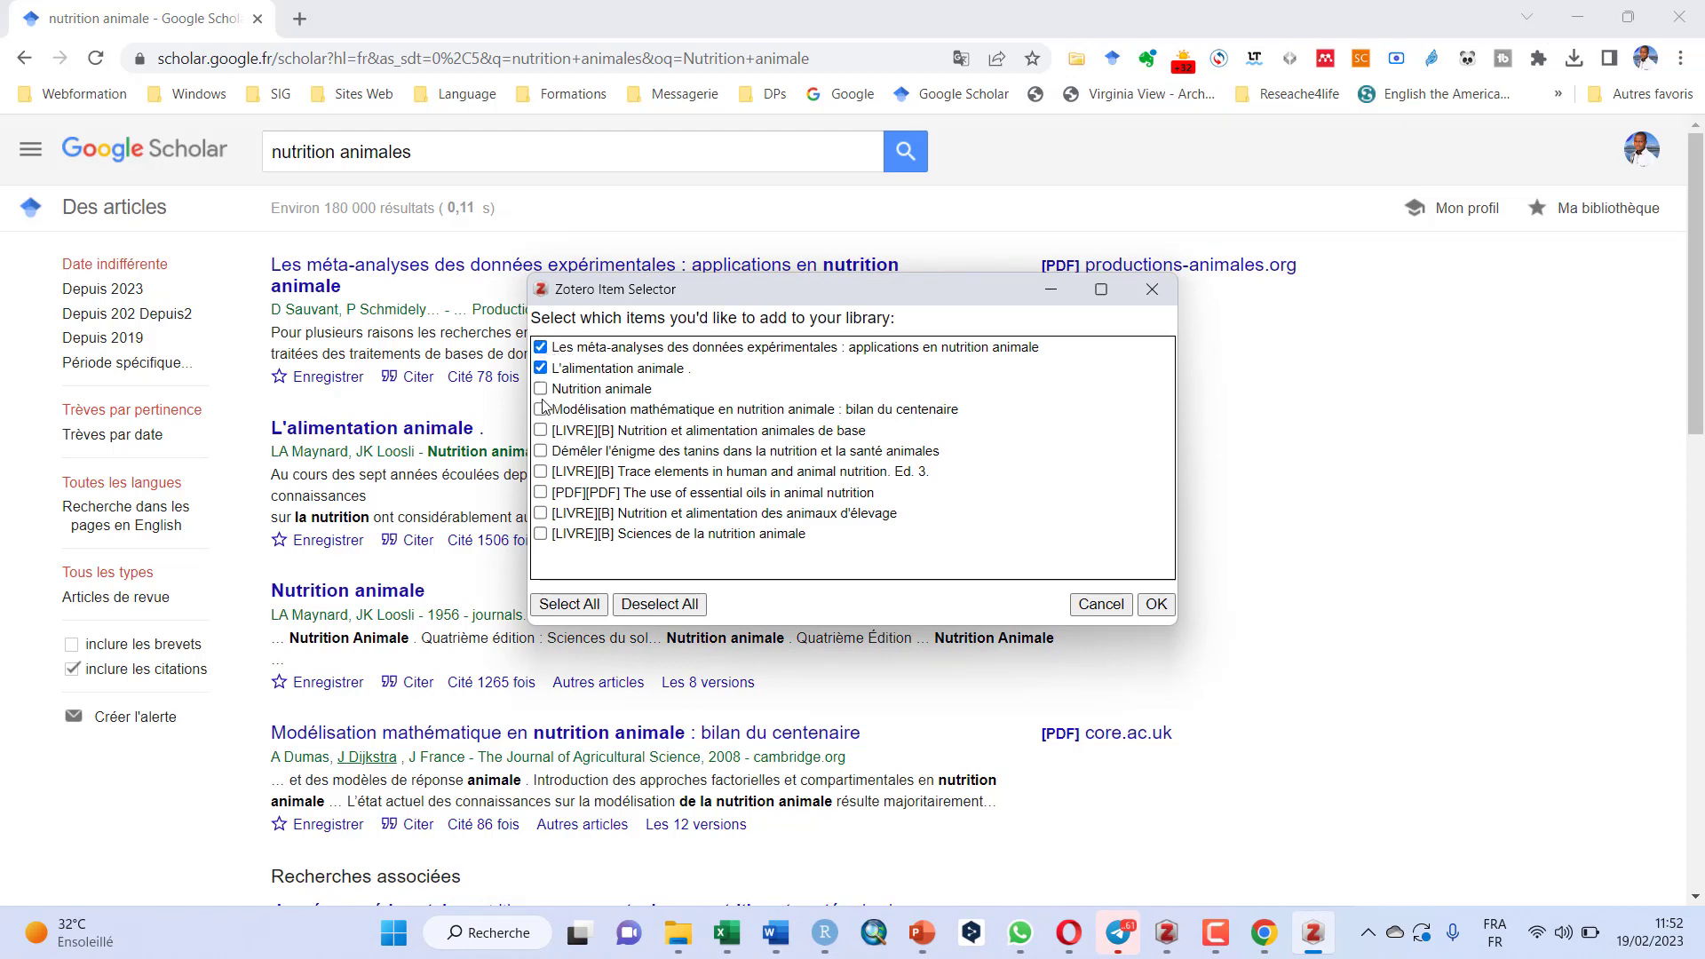
click(541, 410)
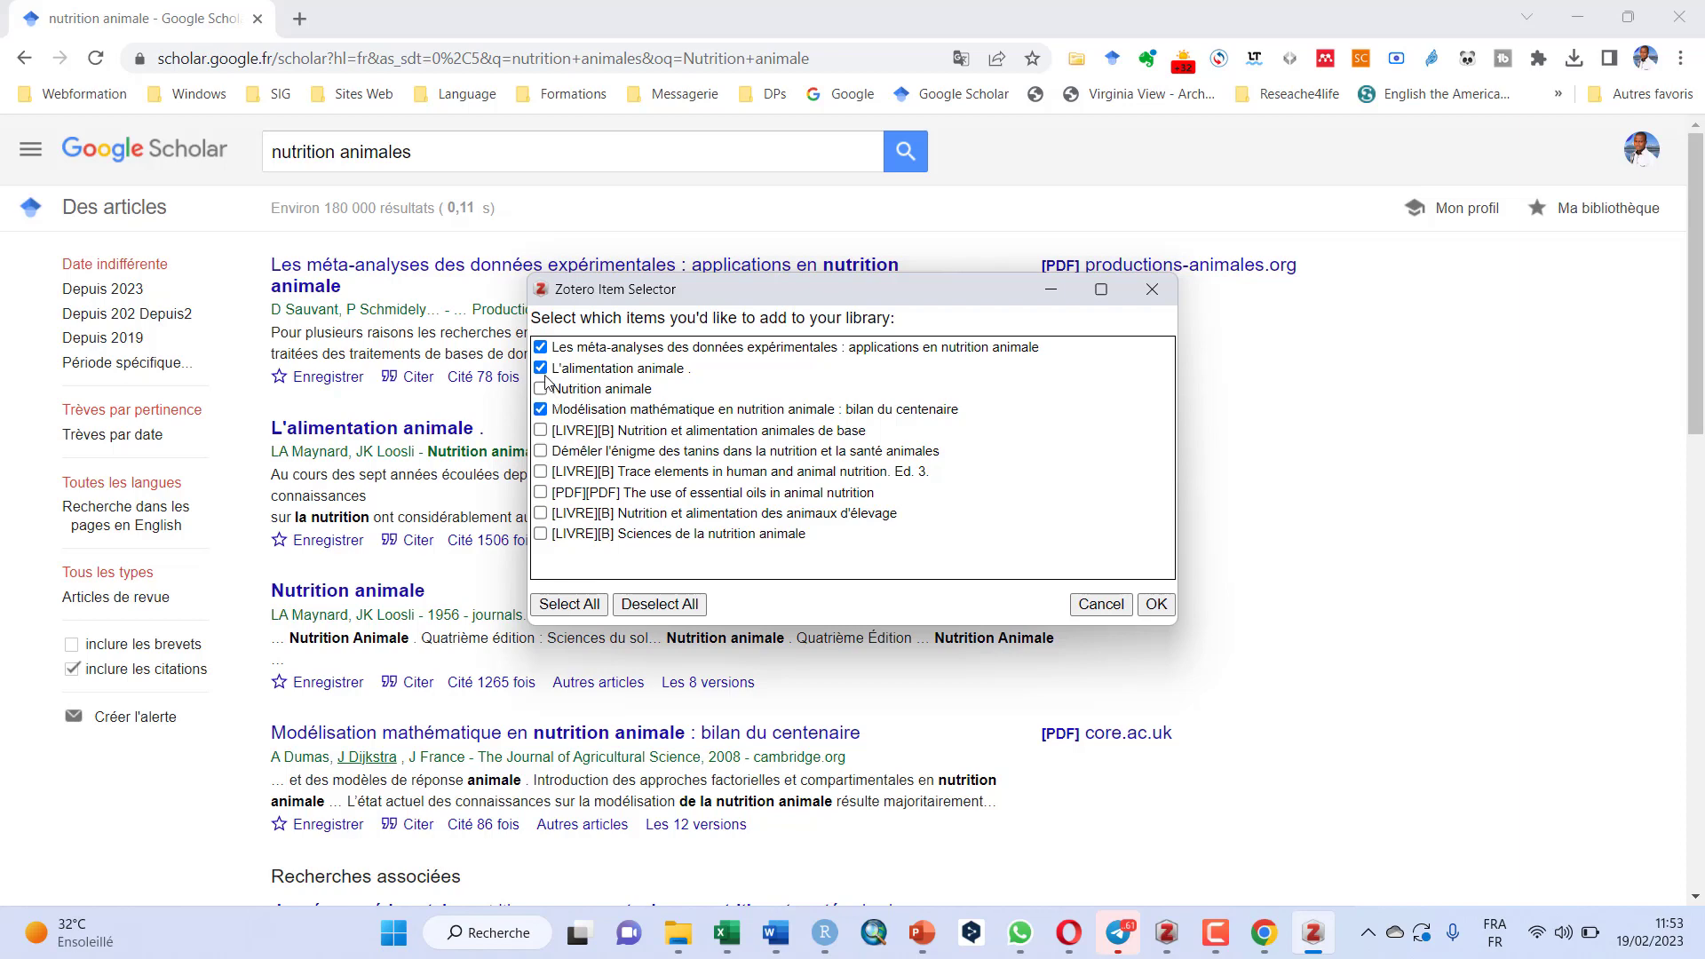
click(541, 389)
click(541, 451)
click(569, 605)
click(1157, 605)
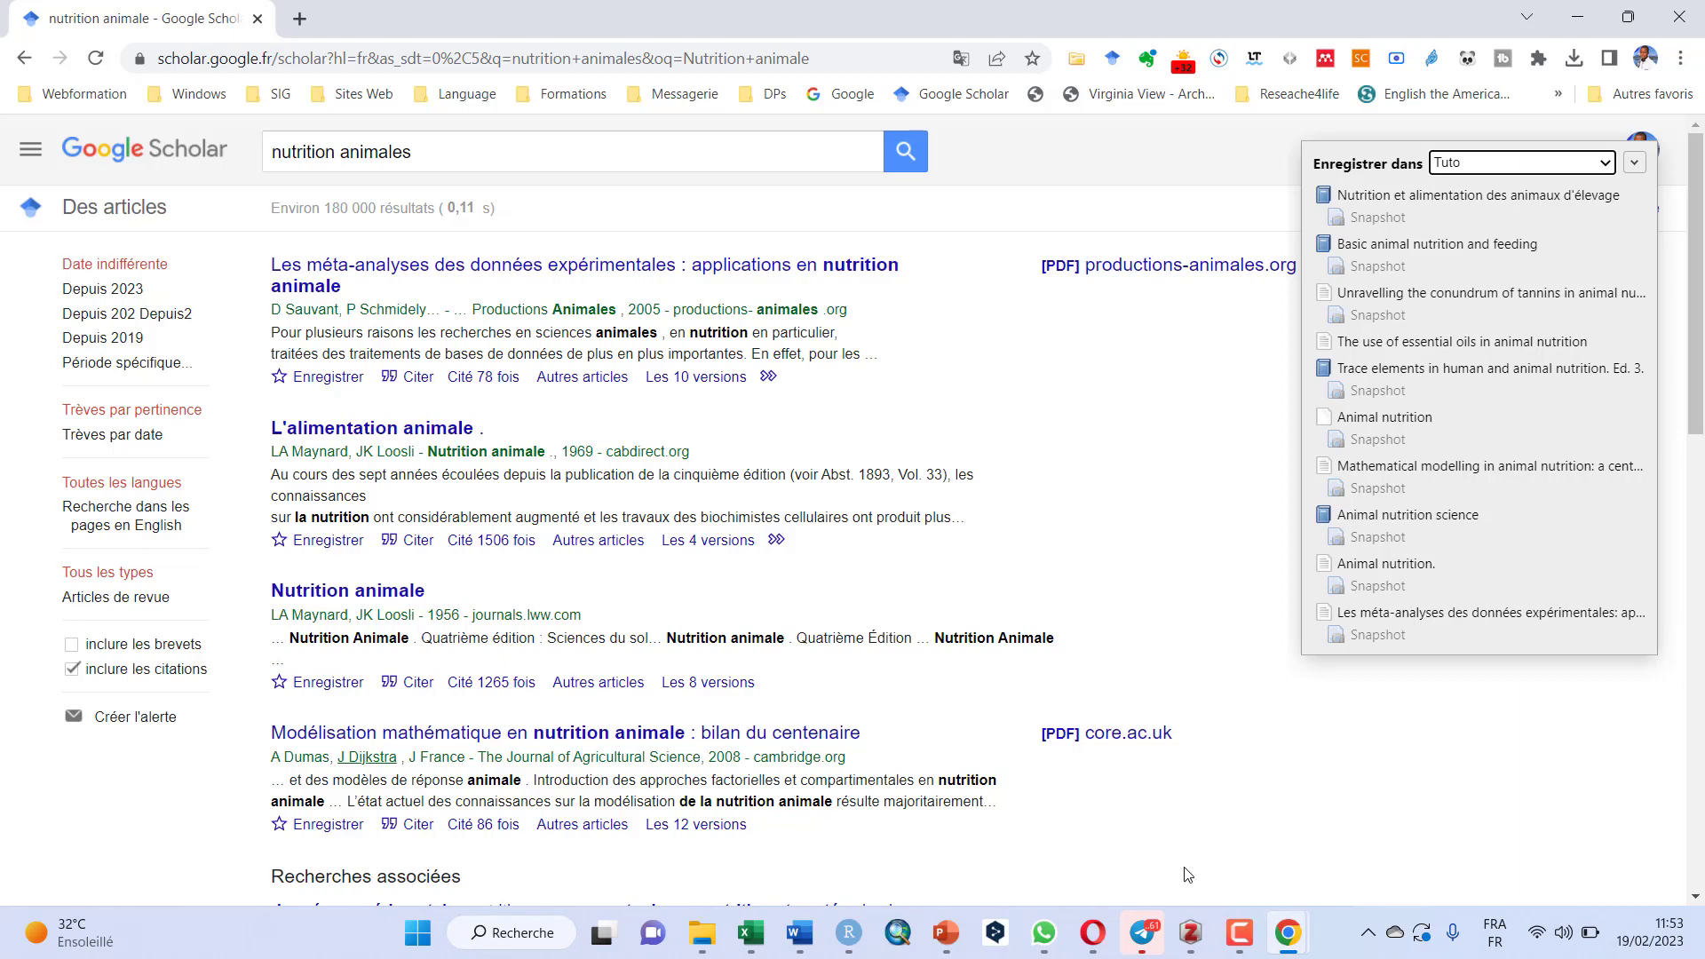
- Switch to Zotero and examine the metadata of the saved items "Animal nutrition science" and "Animal nutrition." in the Tuto collection
click(1192, 930)
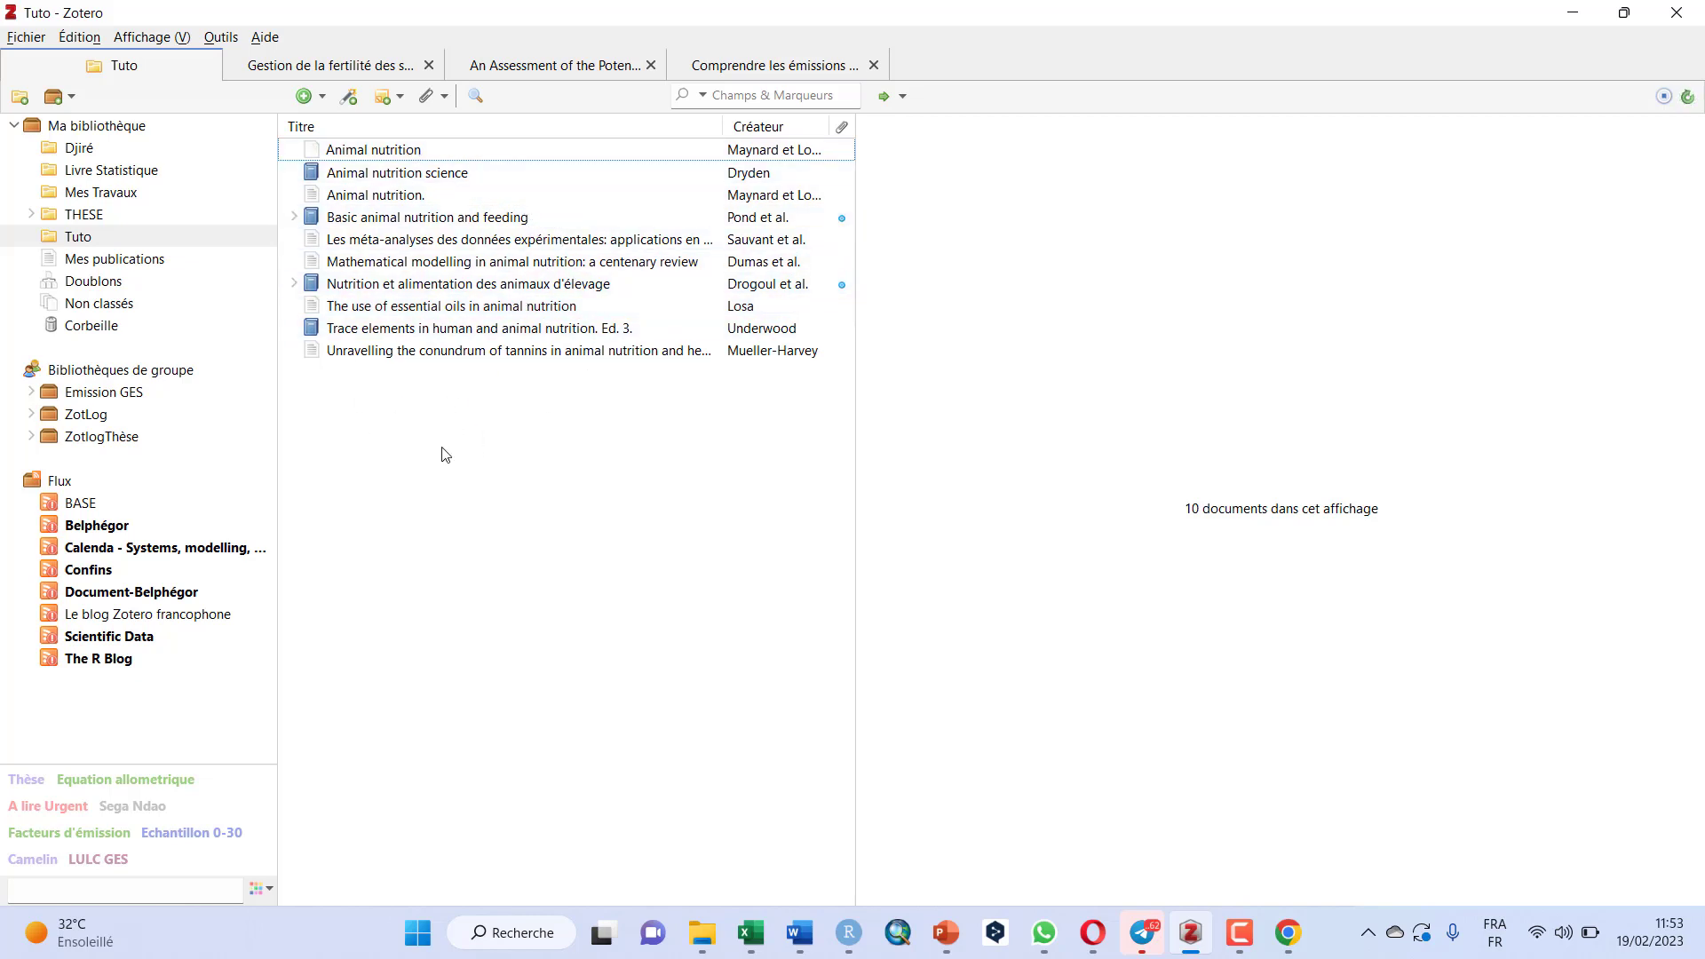
click(411, 174)
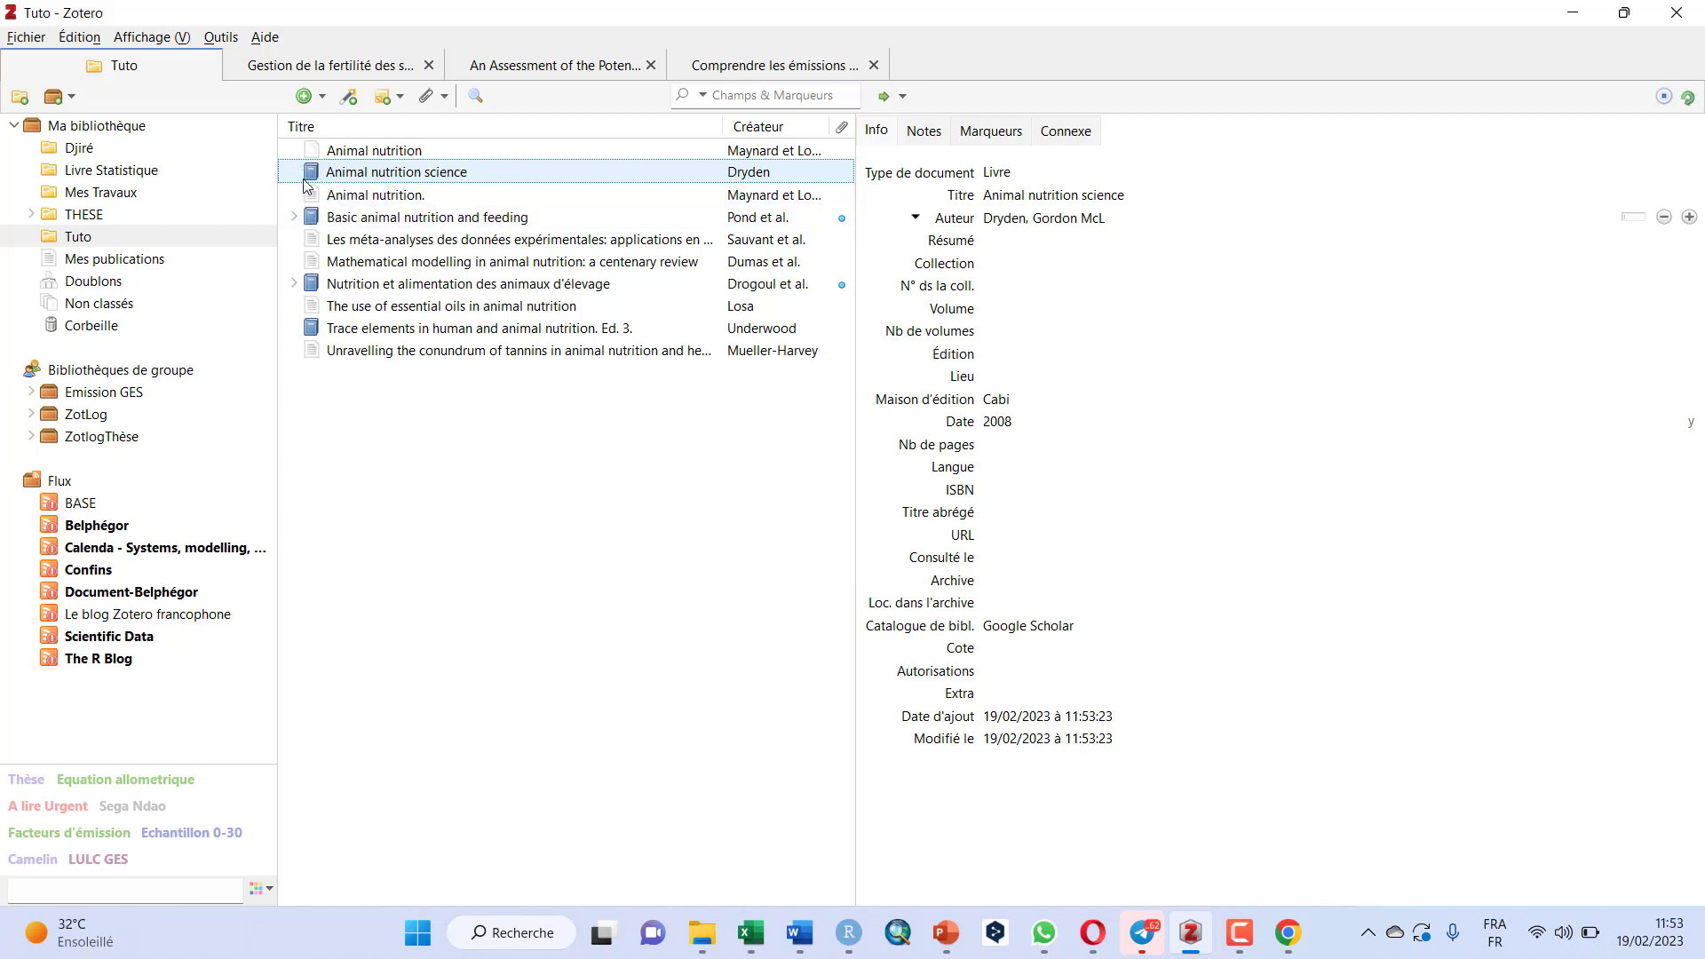
click(375, 202)
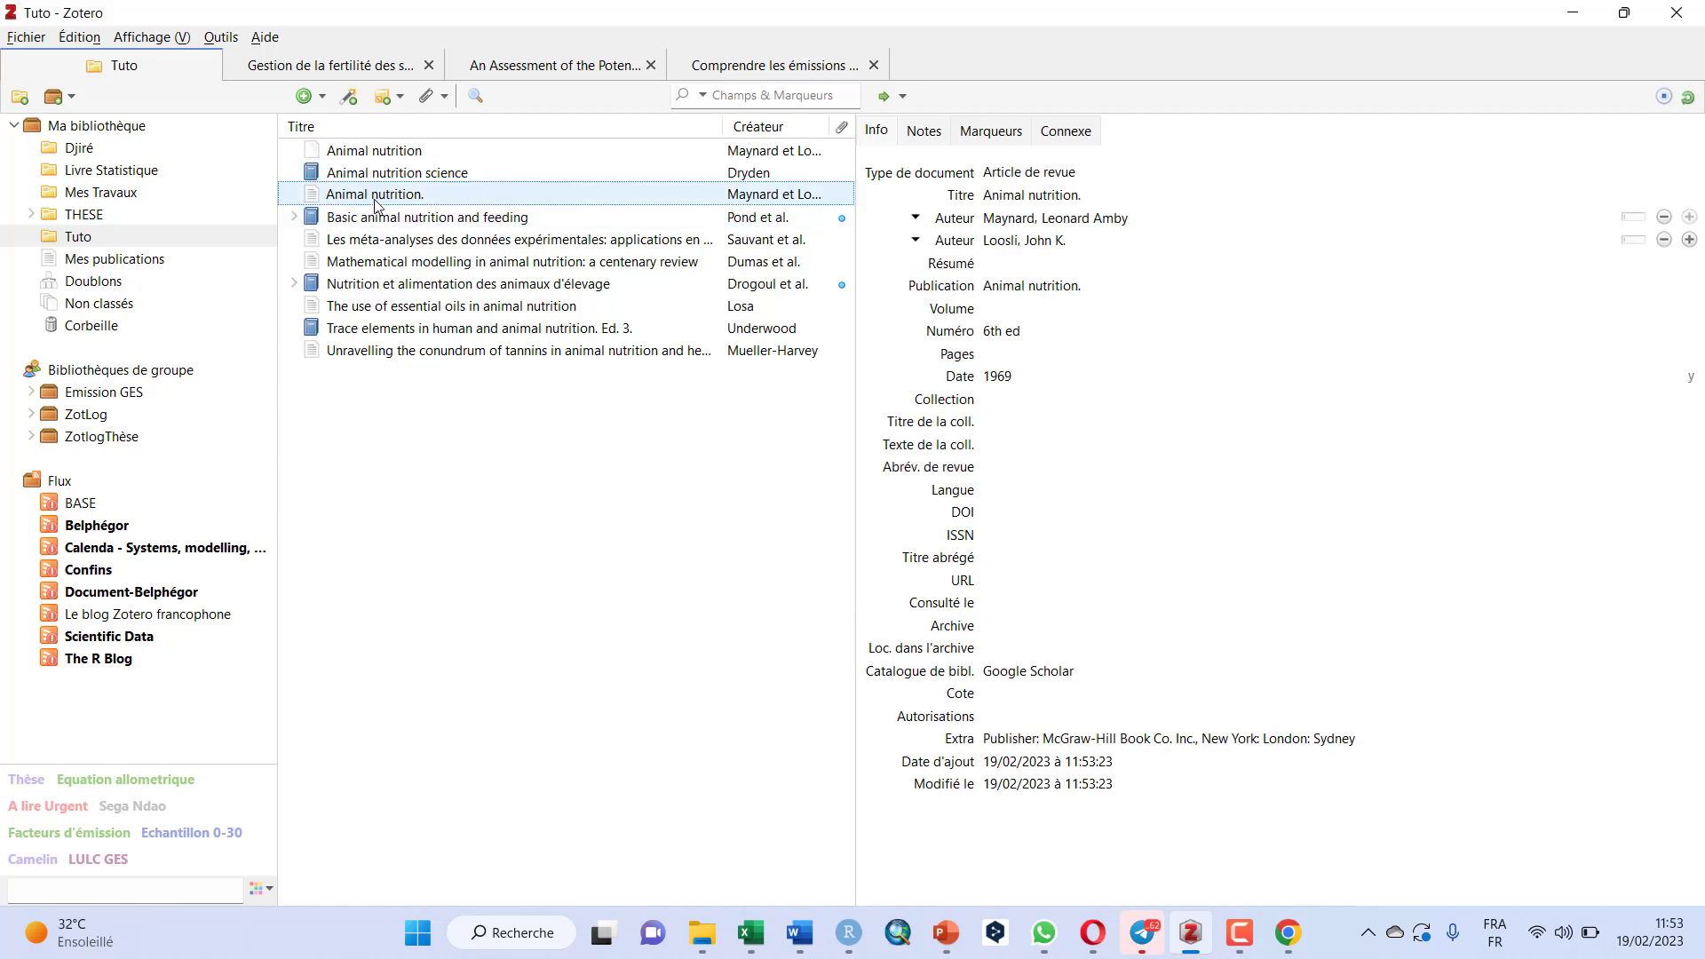